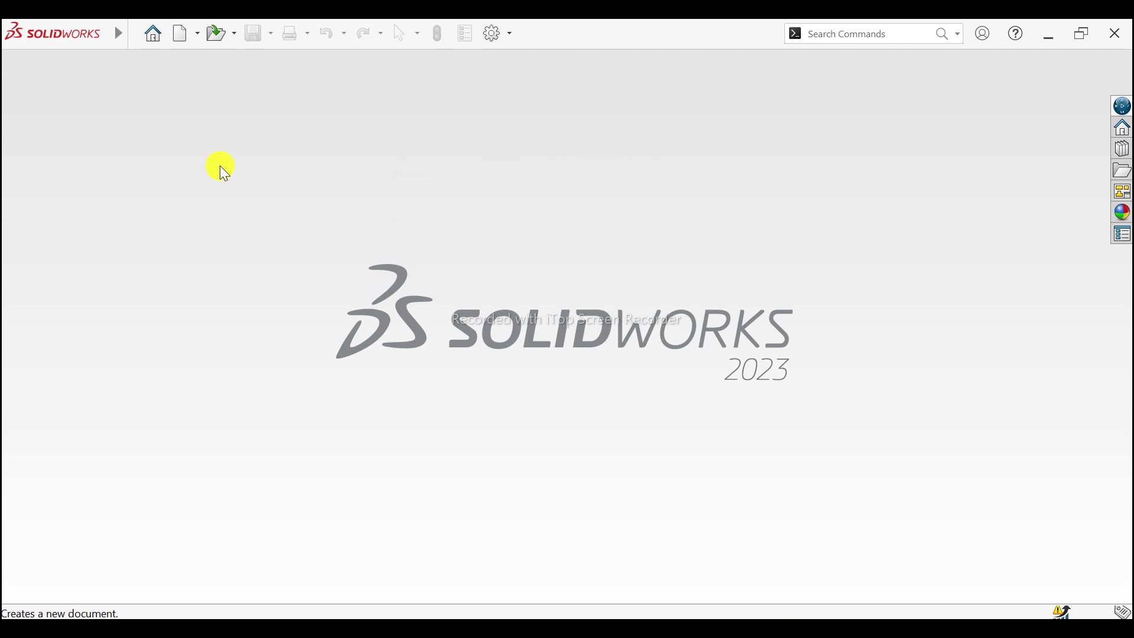
Step: Create a new blank SolidWorks part document (Part2)
click(186, 35)
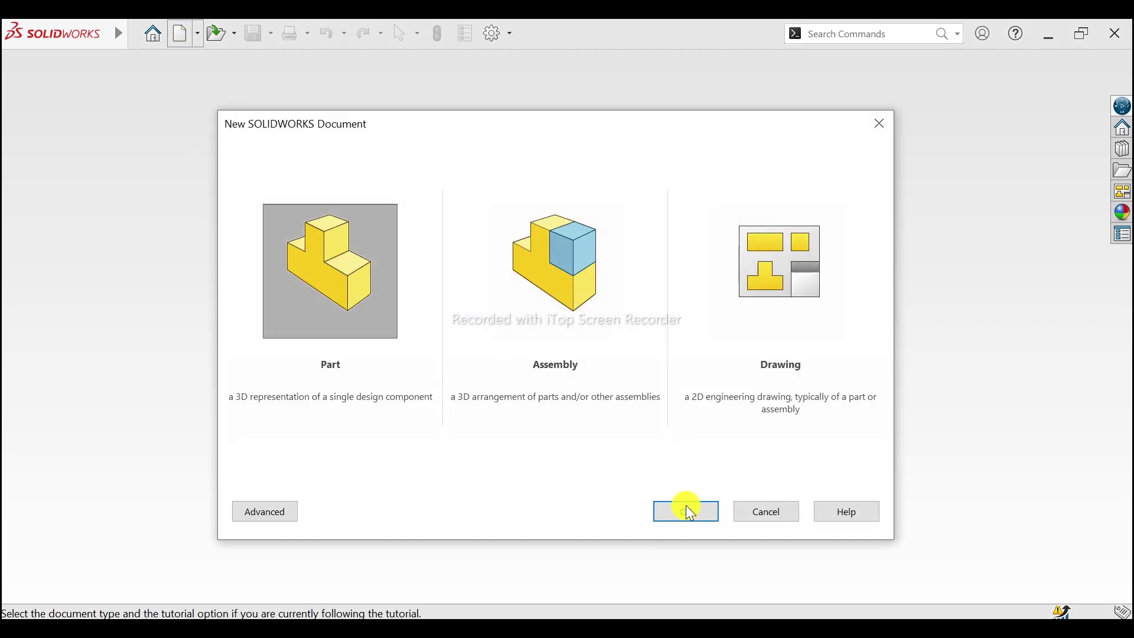
click(699, 513)
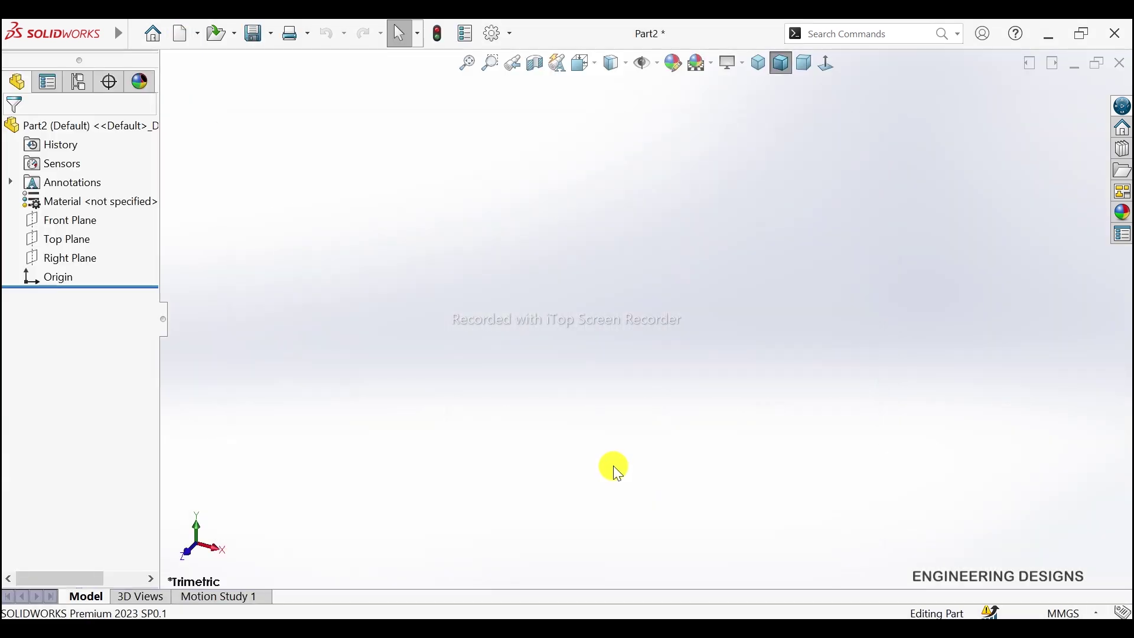
Step: Draw a center rectangle from the origin in a new sketch on the Top Plane
click(79, 325)
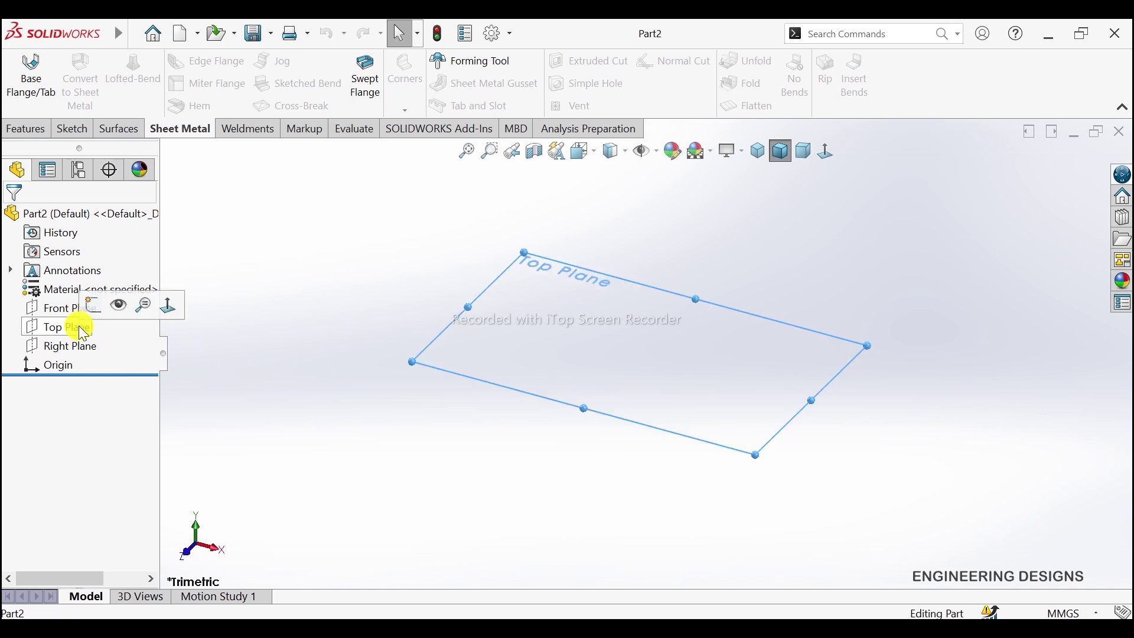
click(93, 306)
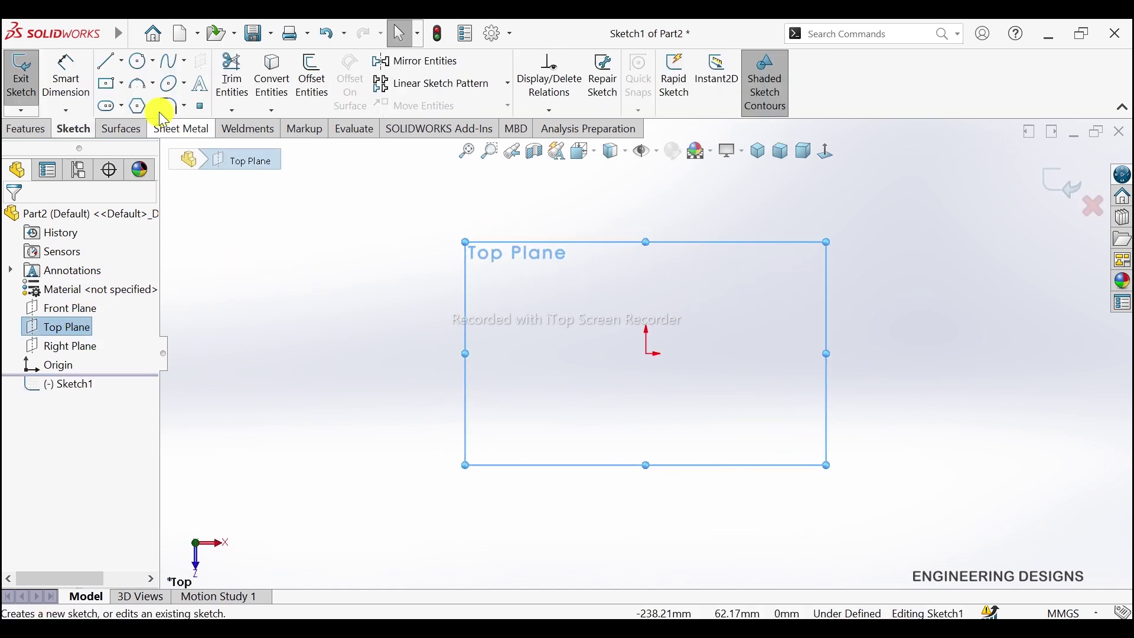
click(115, 88)
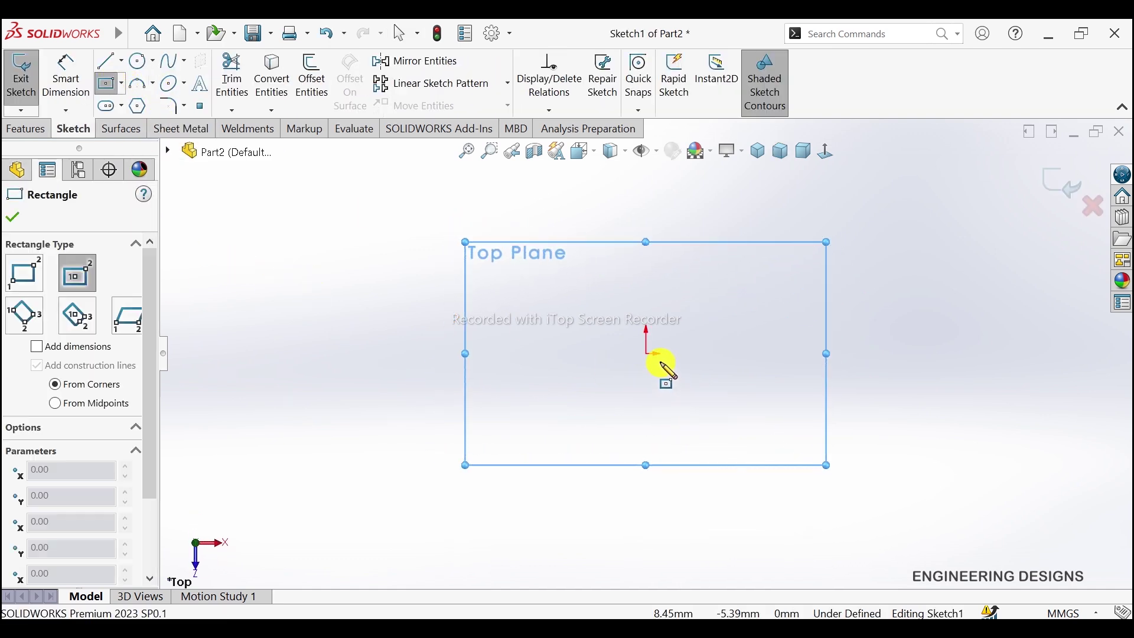
click(648, 333)
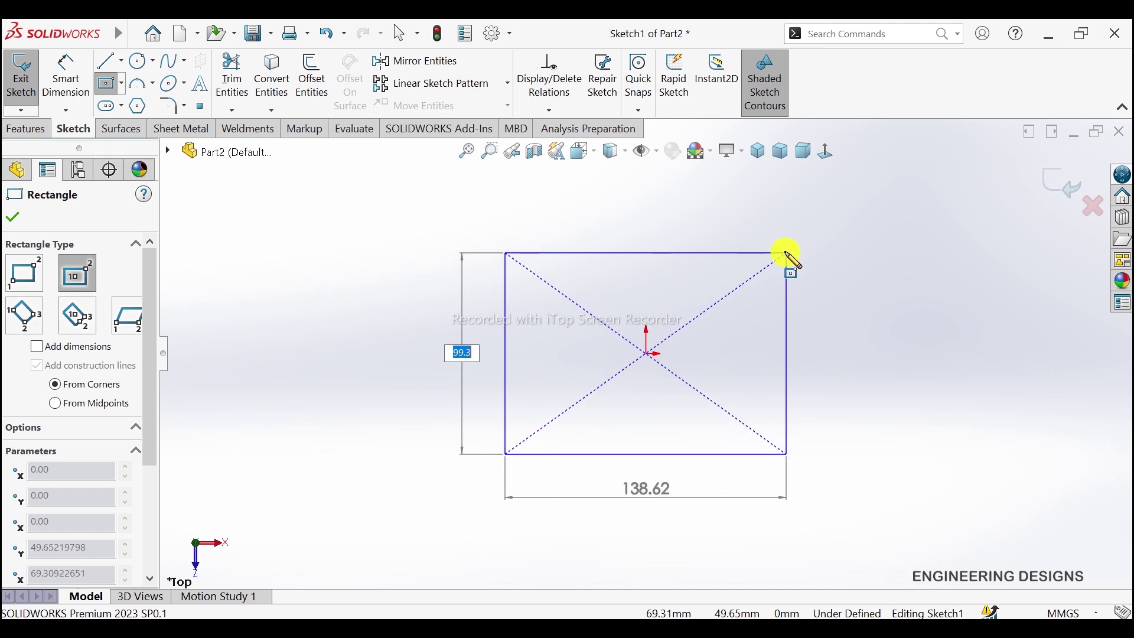
click(789, 244)
right_click(882, 228)
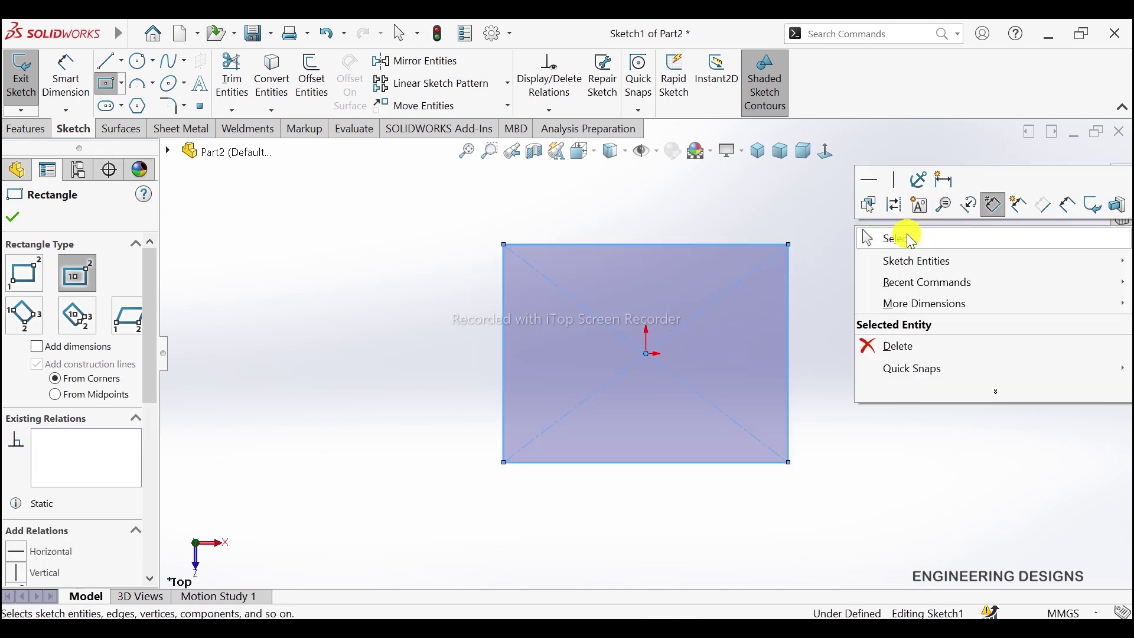
click(903, 236)
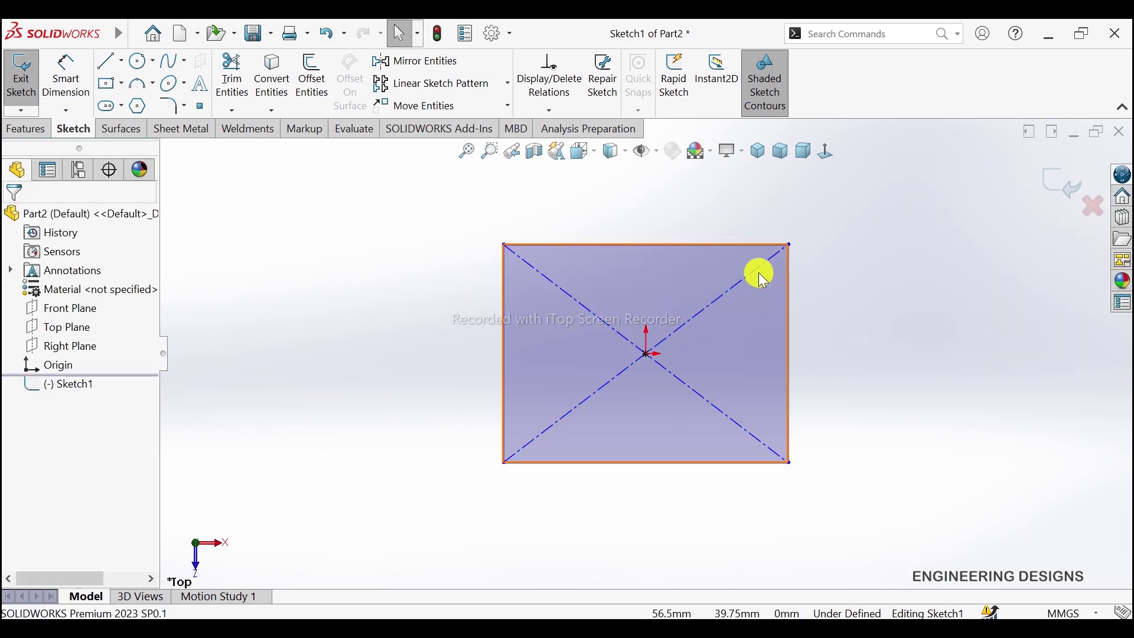
Step: Dimension the rectangle's width and height to 175 mm each
click(66, 74)
click(629, 251)
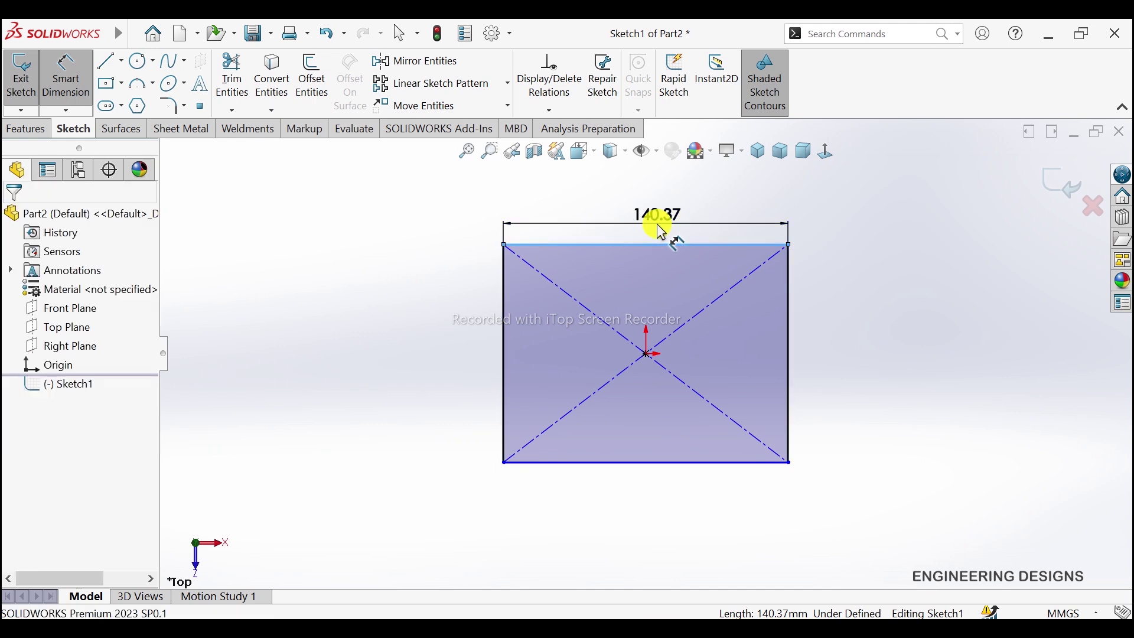
click(661, 228)
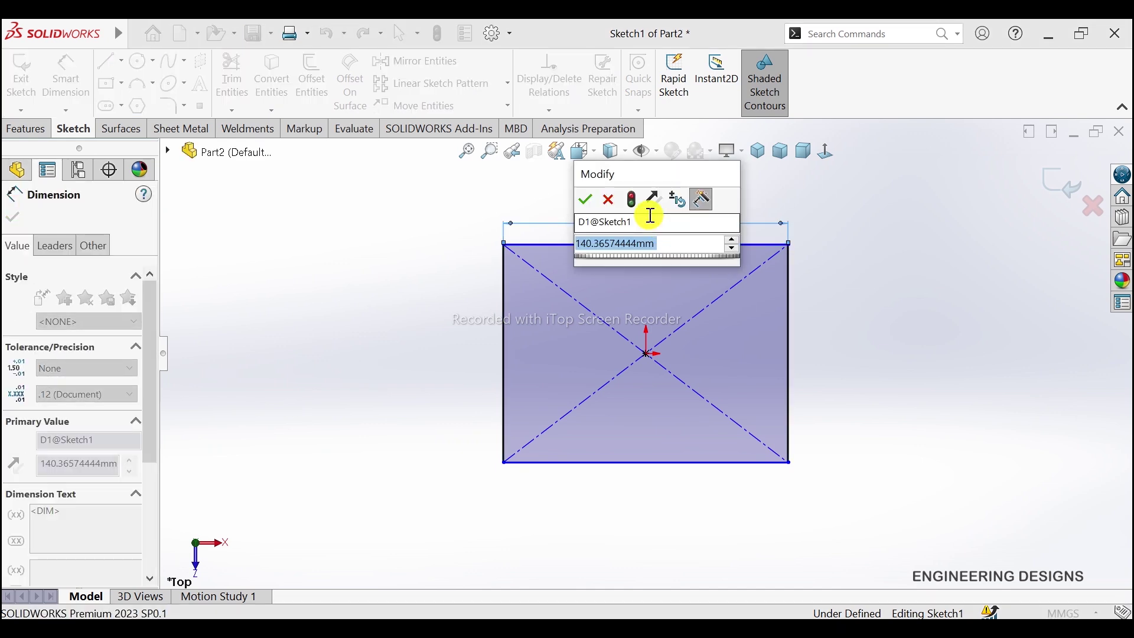
text(175)
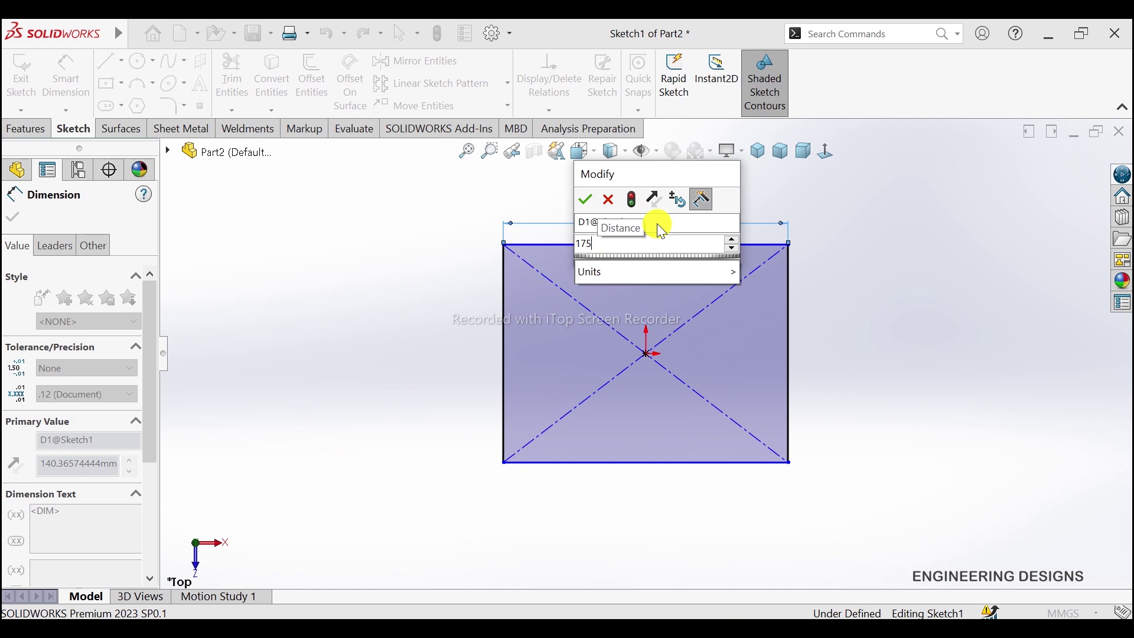
key(Return)
click(793, 328)
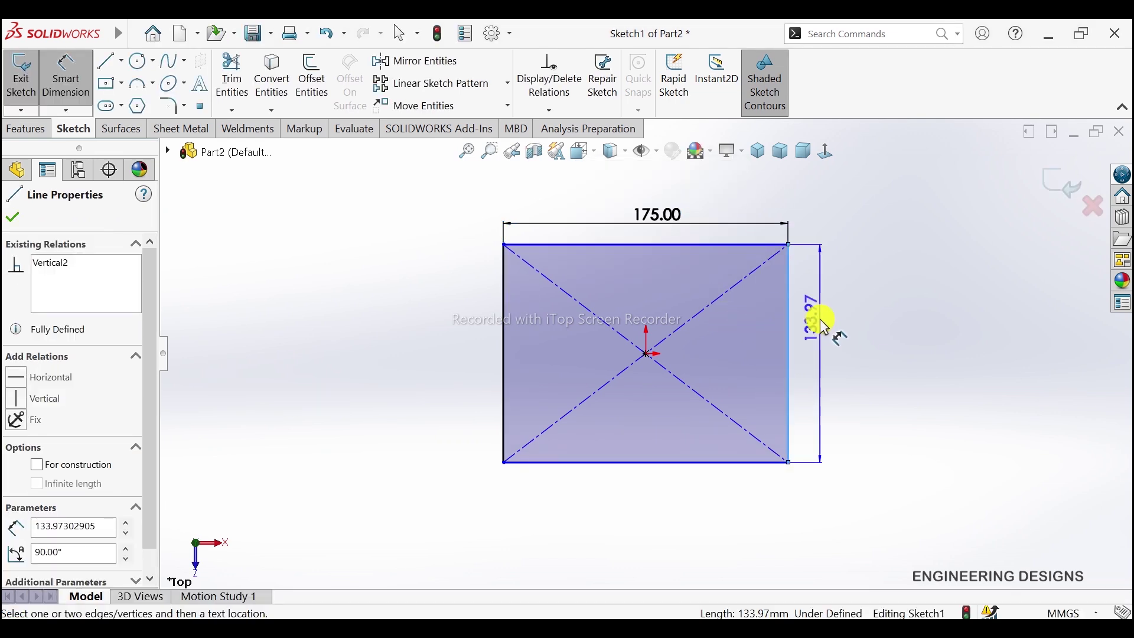
click(823, 323)
text(17)
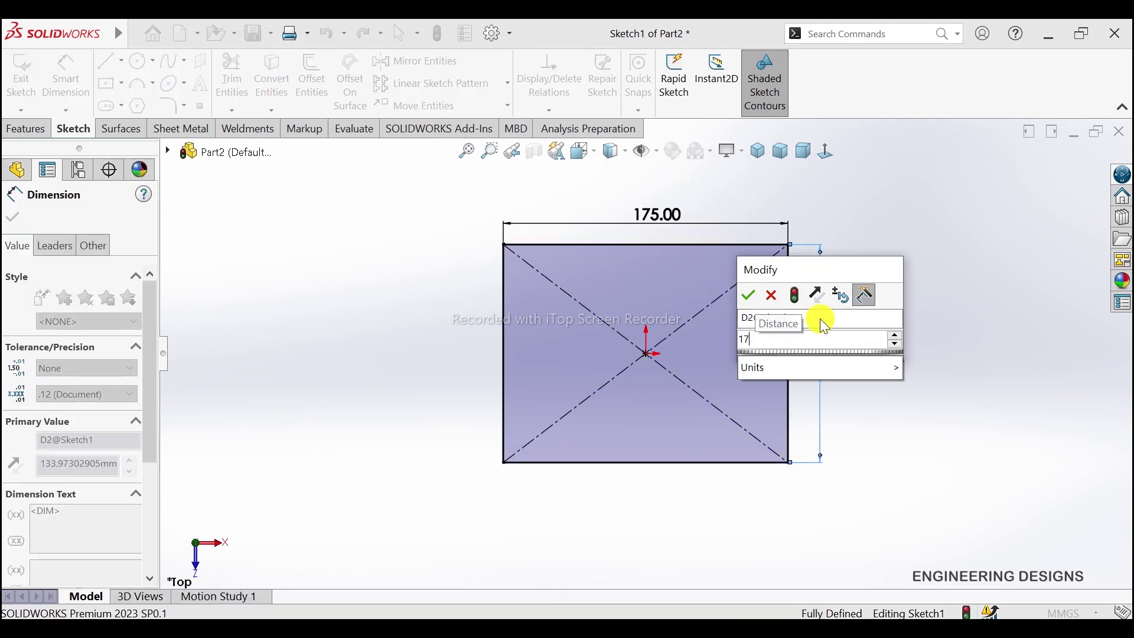
text(5)
key(Return)
key(Escape)
key(f)
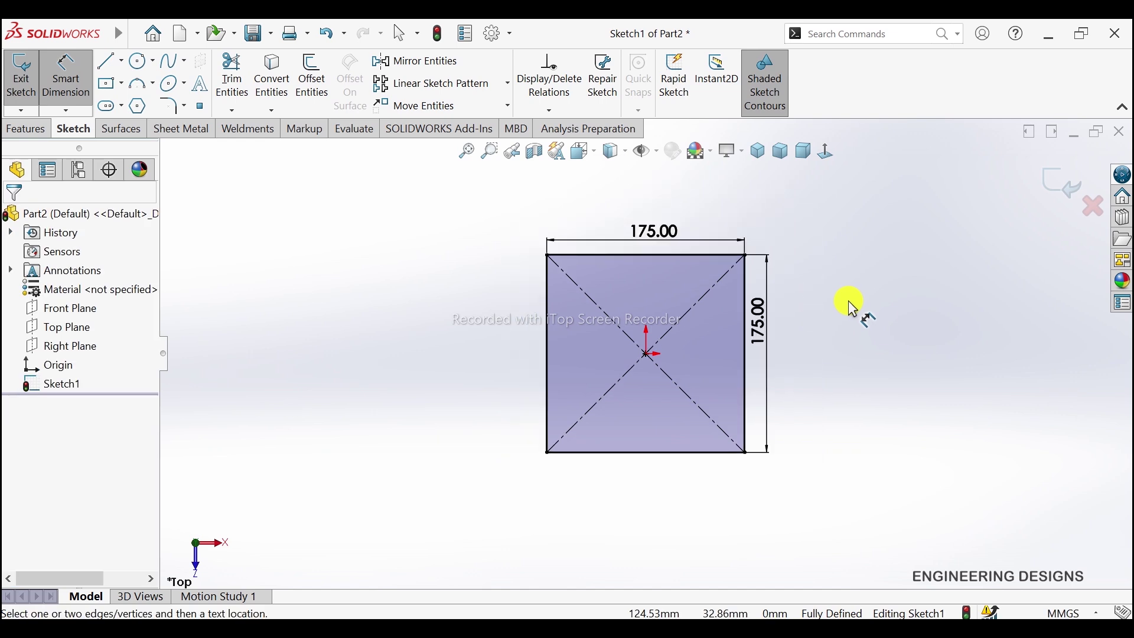
right_click(849, 300)
click(873, 323)
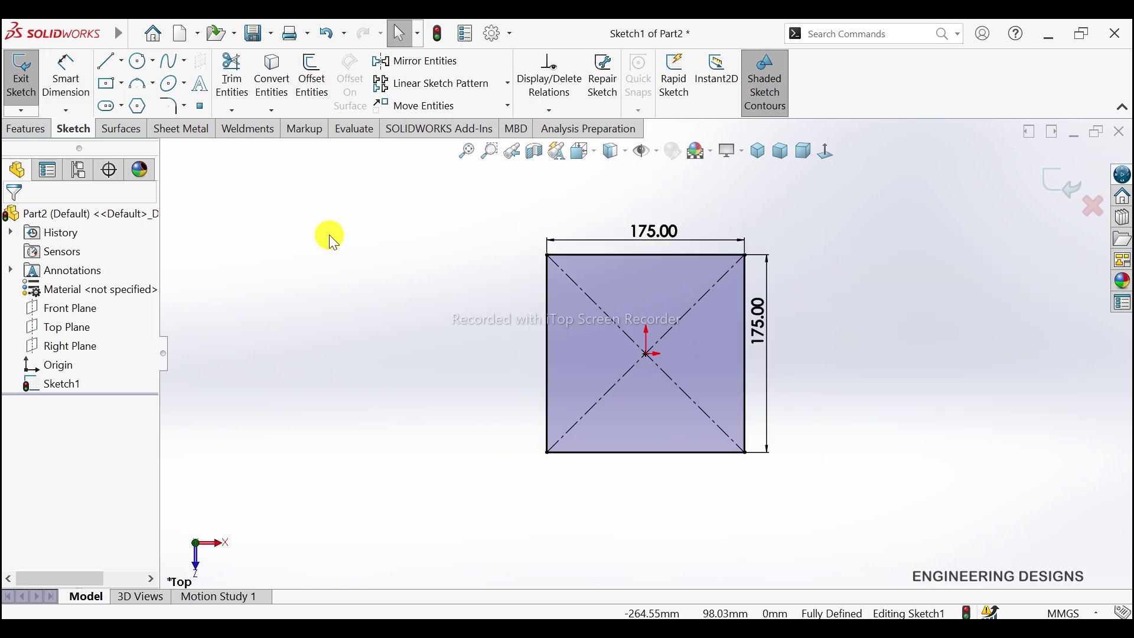
Step: Extrude the square sketch 75 mm blind into a 175 × 175 × 75 mm block
click(25, 130)
click(27, 109)
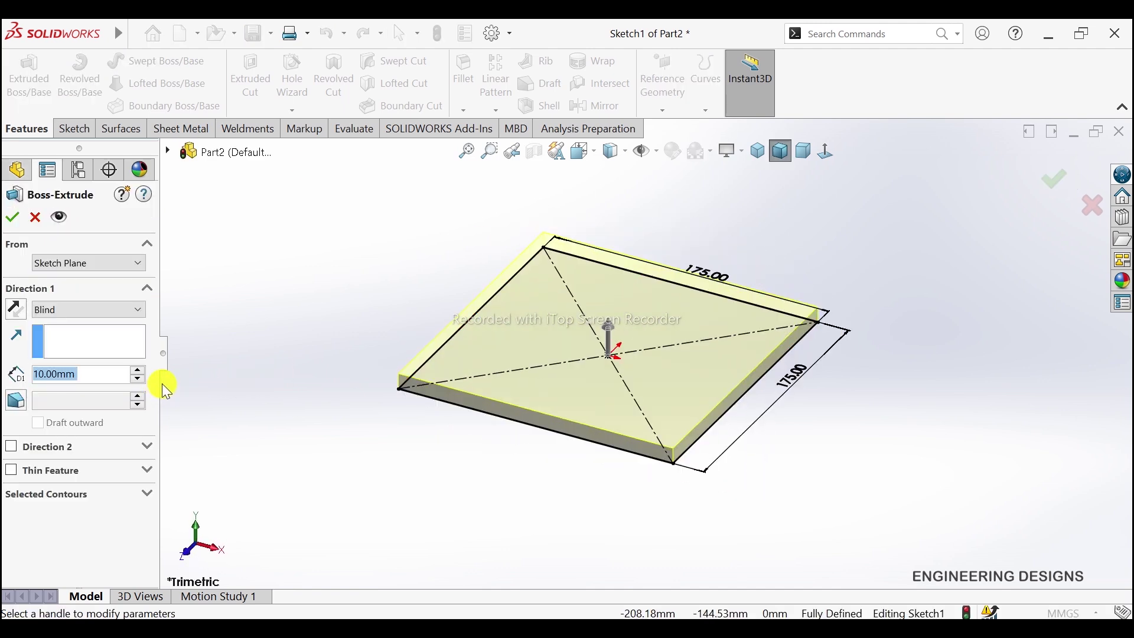
text(75)
key(Return)
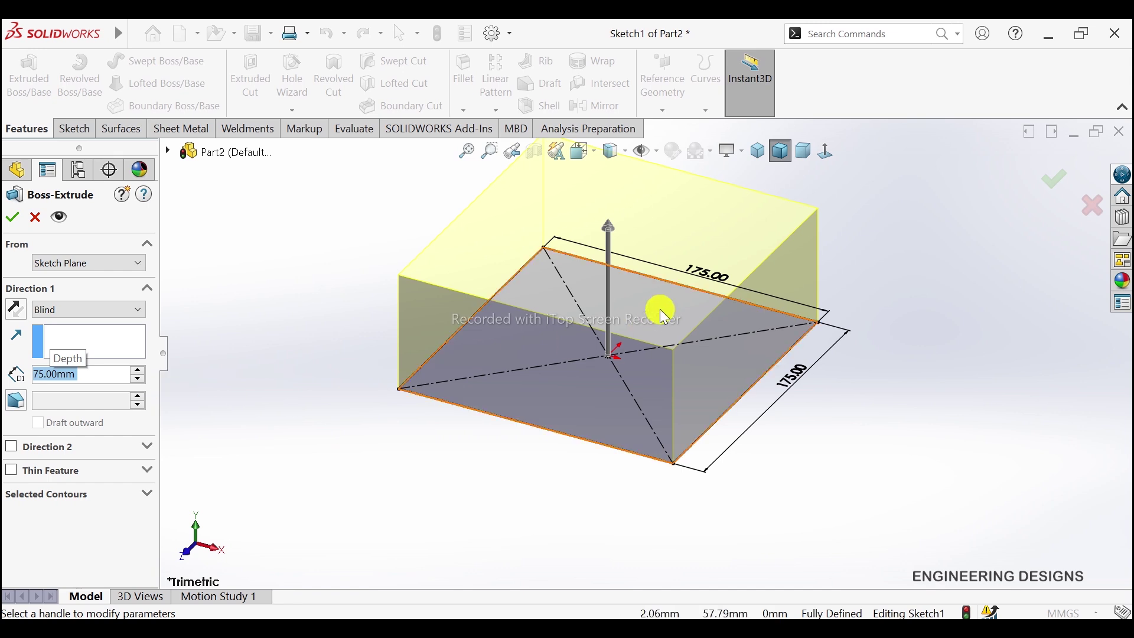
scroll(660, 308, up, 2)
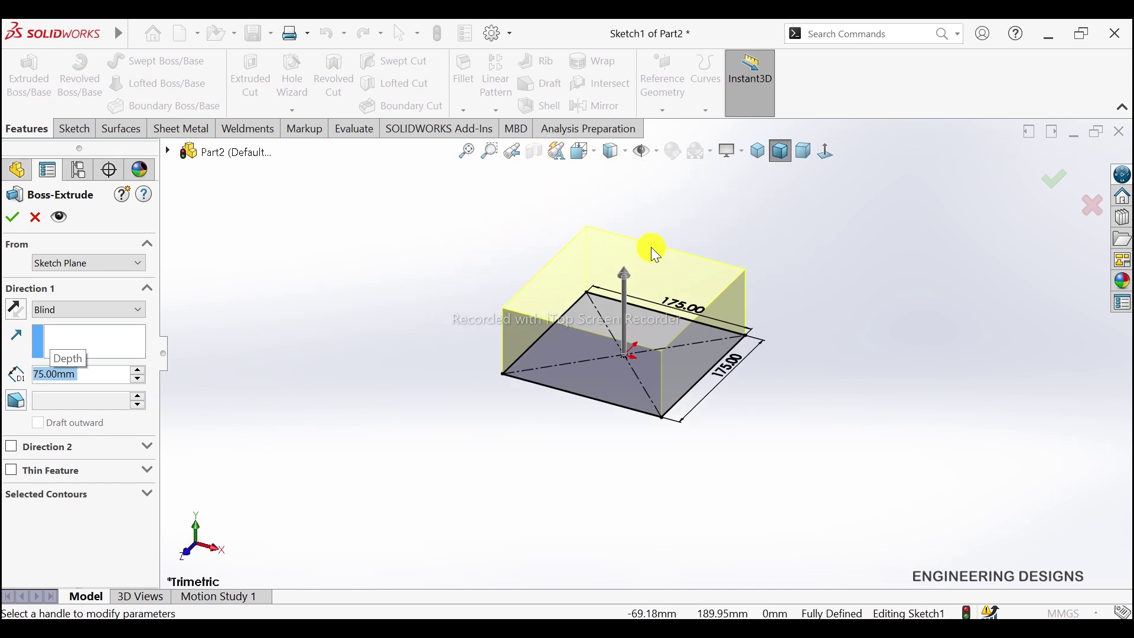
click(14, 218)
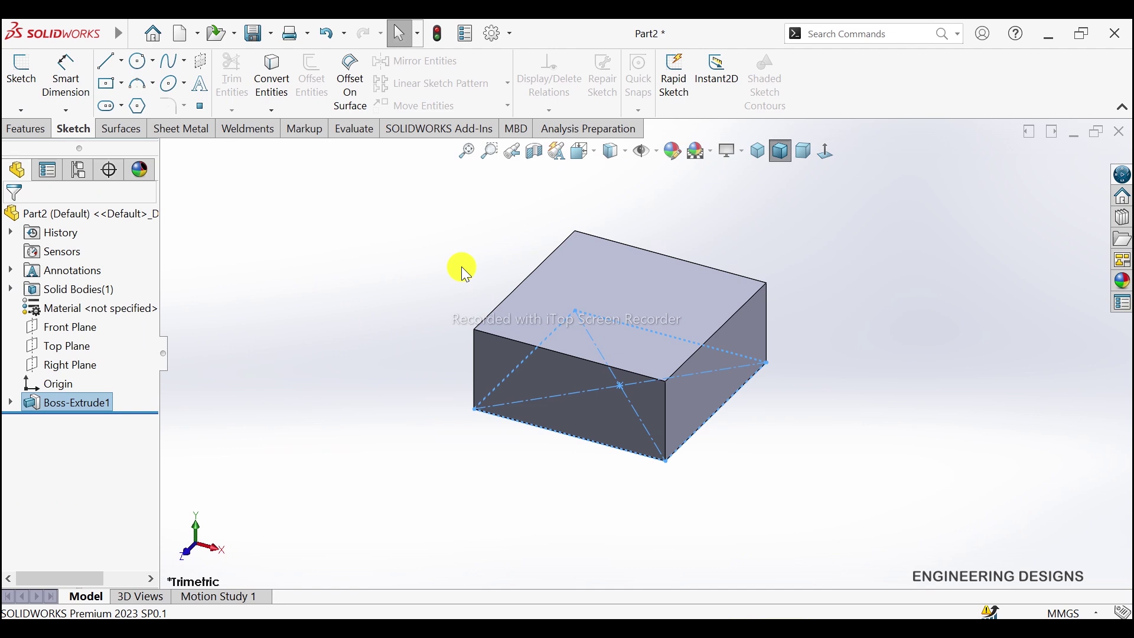
click(466, 274)
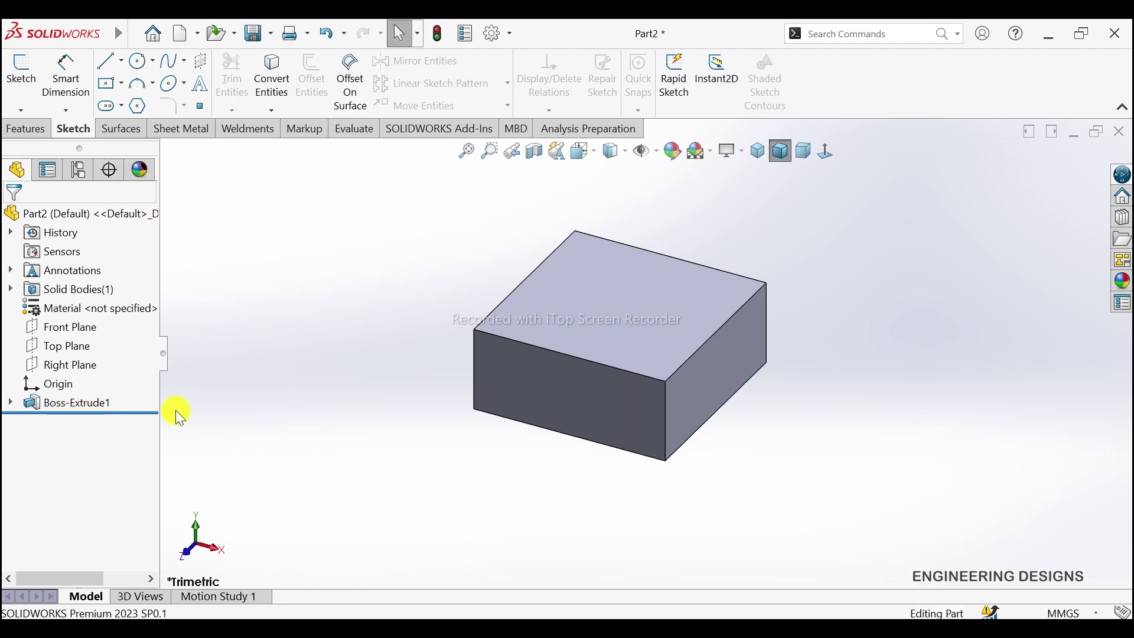
Step: Create Plane1 as an offset plane 450 mm above the block's top face
click(590, 334)
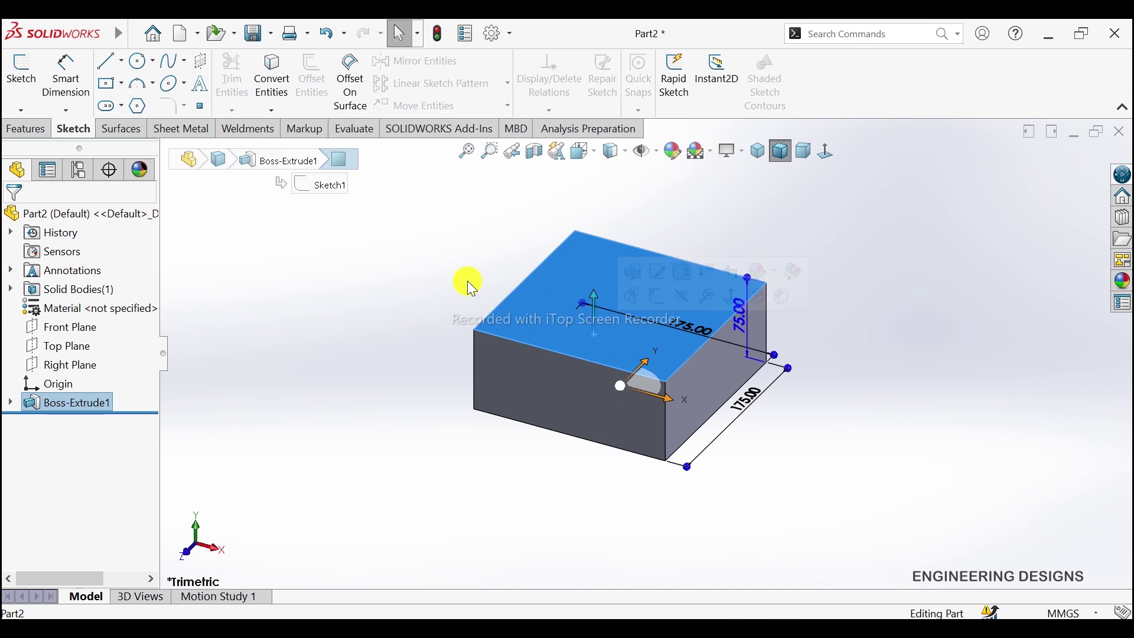
click(600, 199)
click(23, 128)
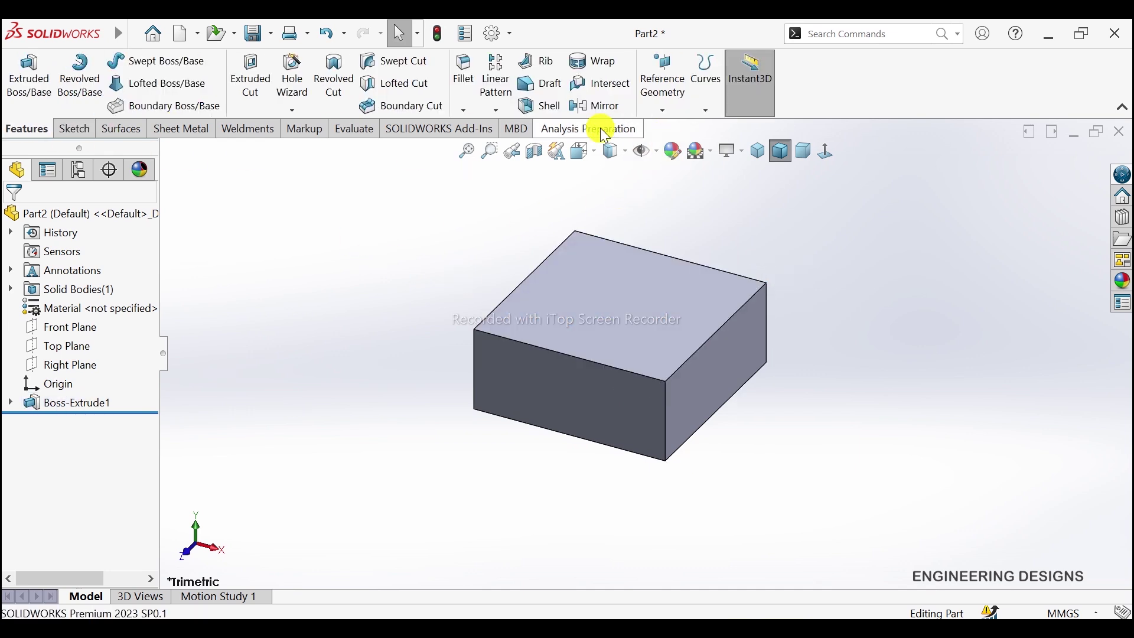
click(666, 99)
click(694, 124)
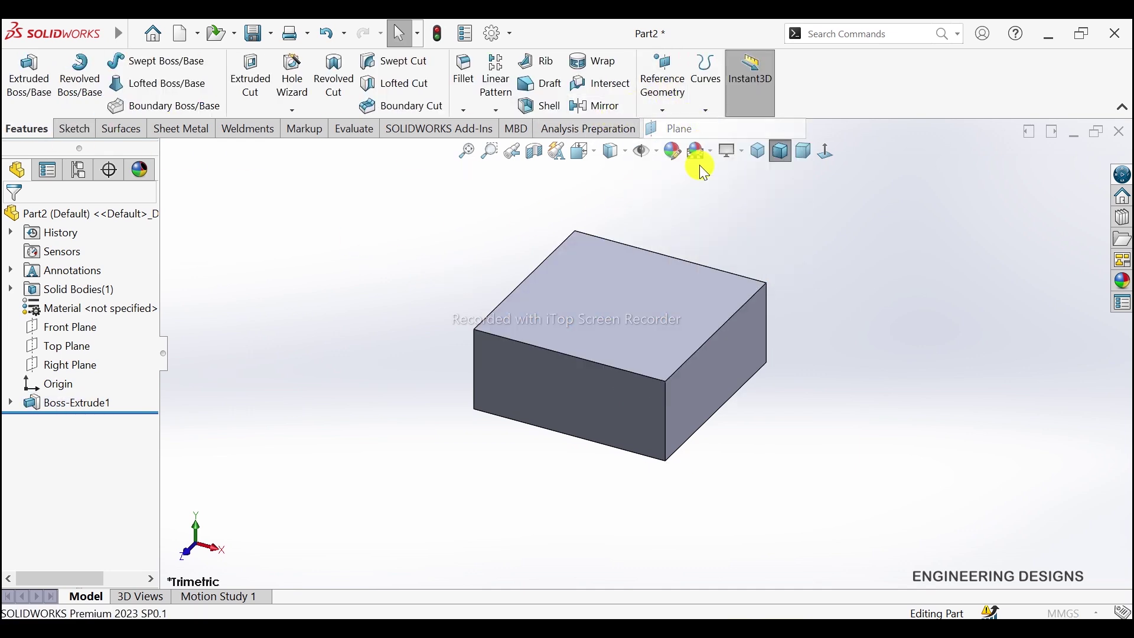
click(648, 313)
scroll(648, 316, up, 3)
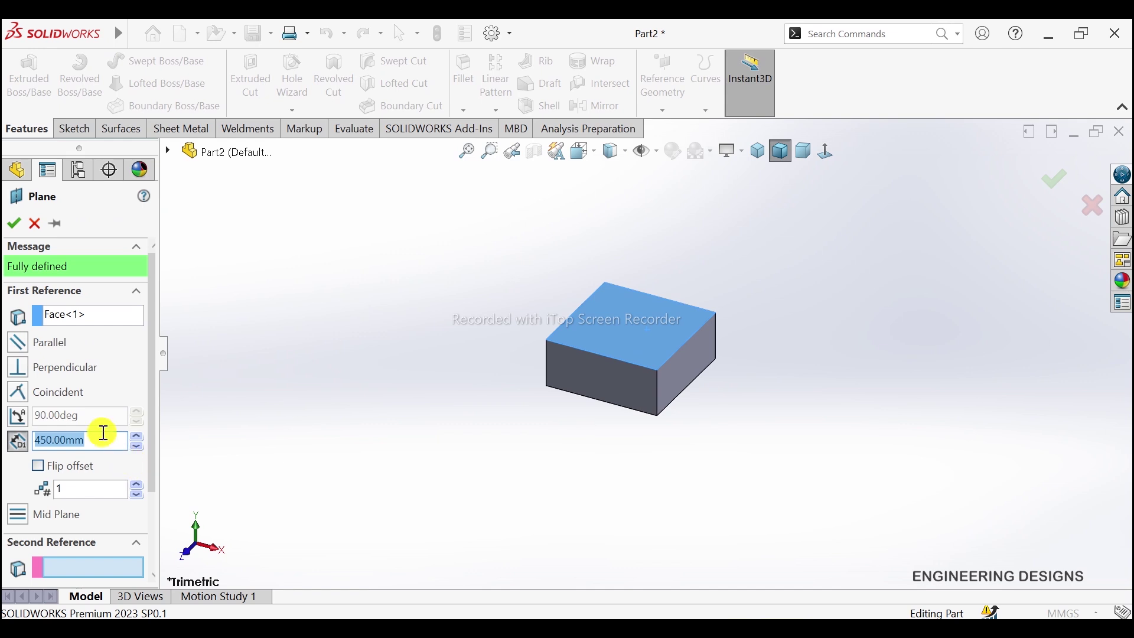
click(13, 221)
scroll(780, 282, up, 3)
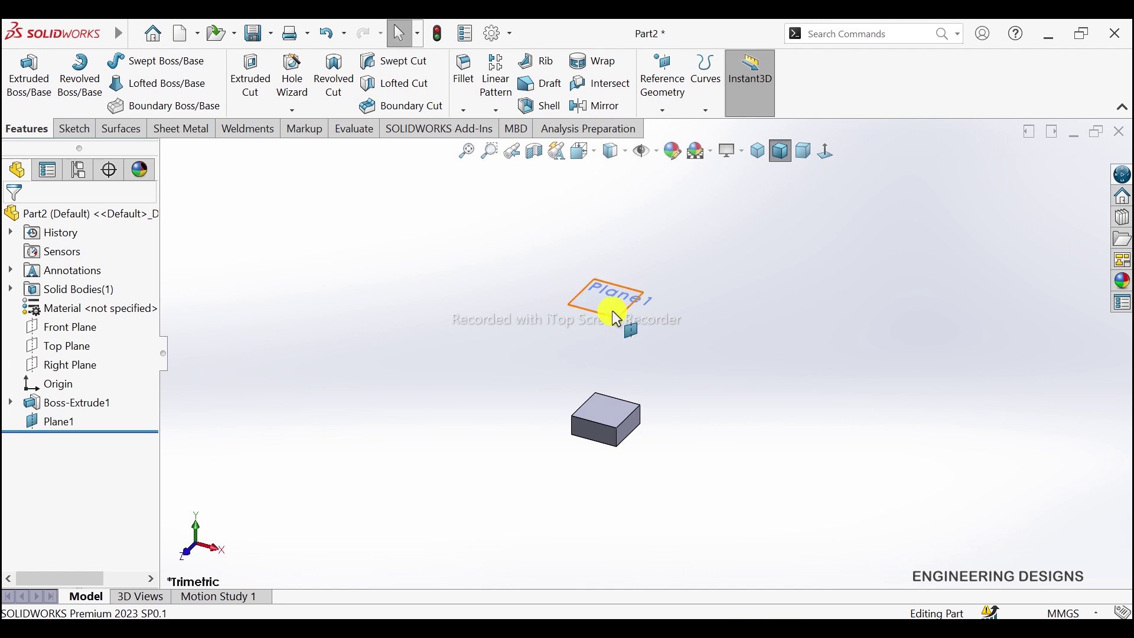
click(620, 299)
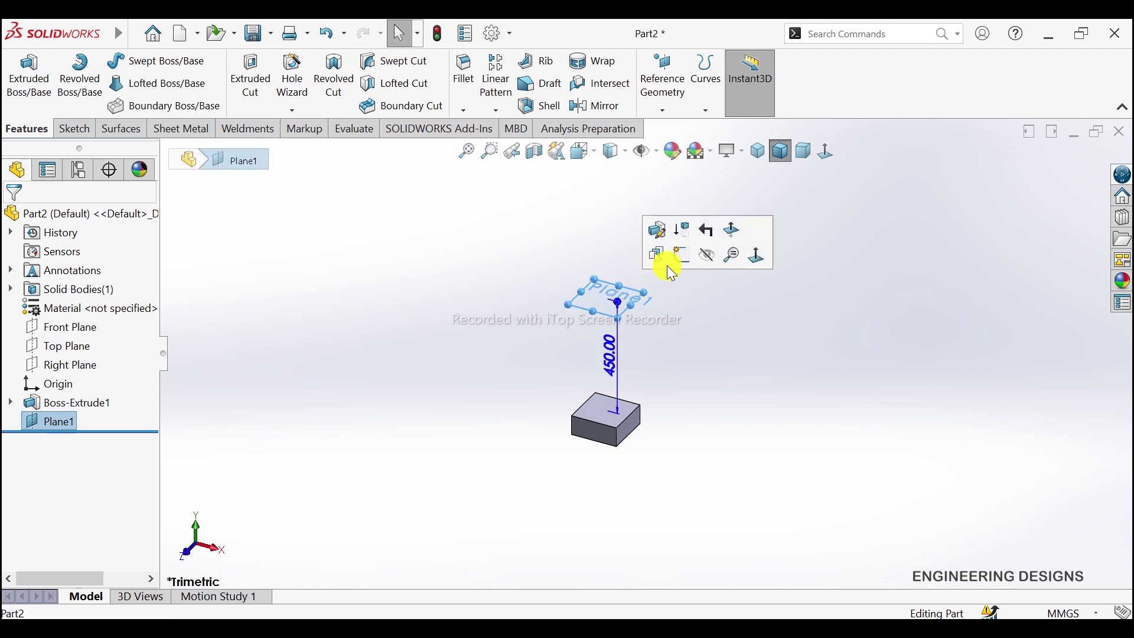
Step: Sketch a larger center rectangle from the origin on Plane1
click(682, 255)
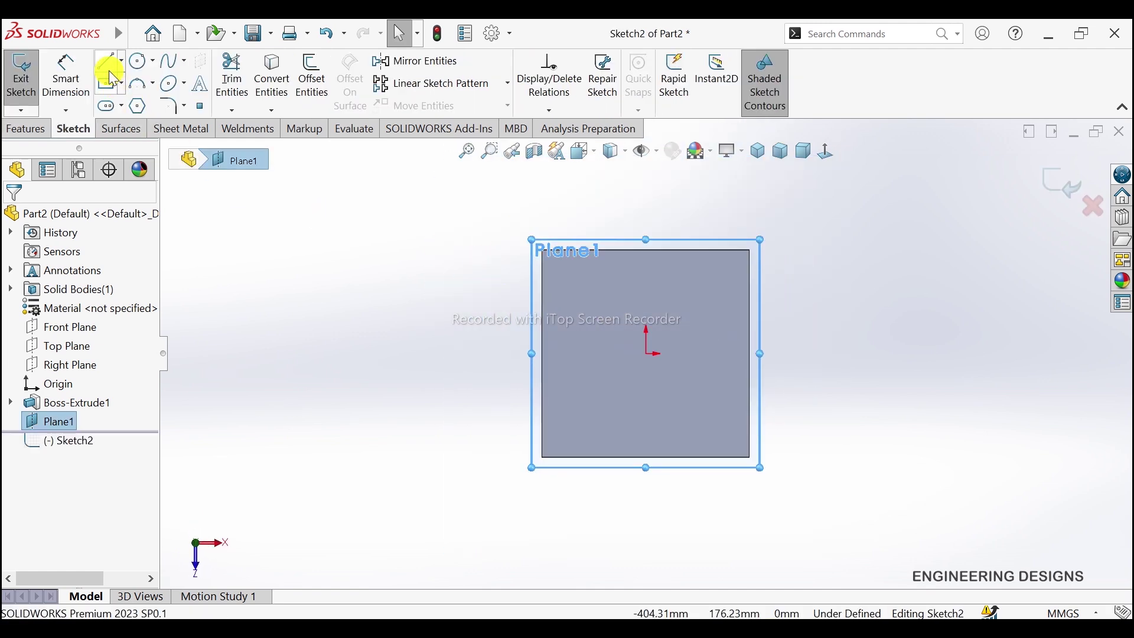
click(650, 353)
click(812, 209)
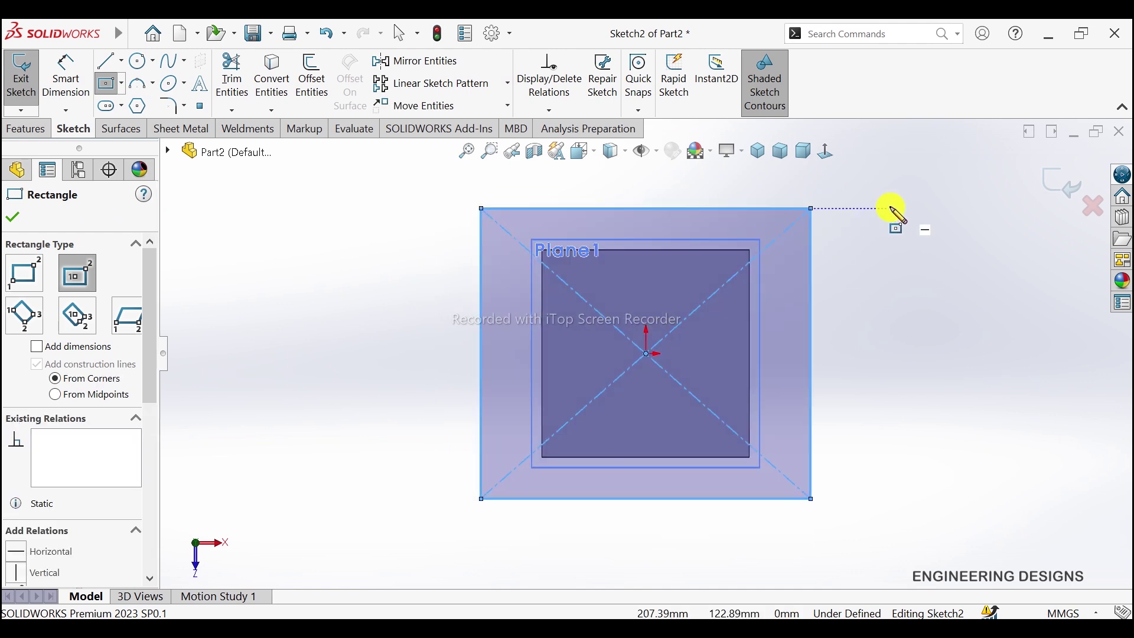
right_click(859, 214)
click(868, 218)
key(z)
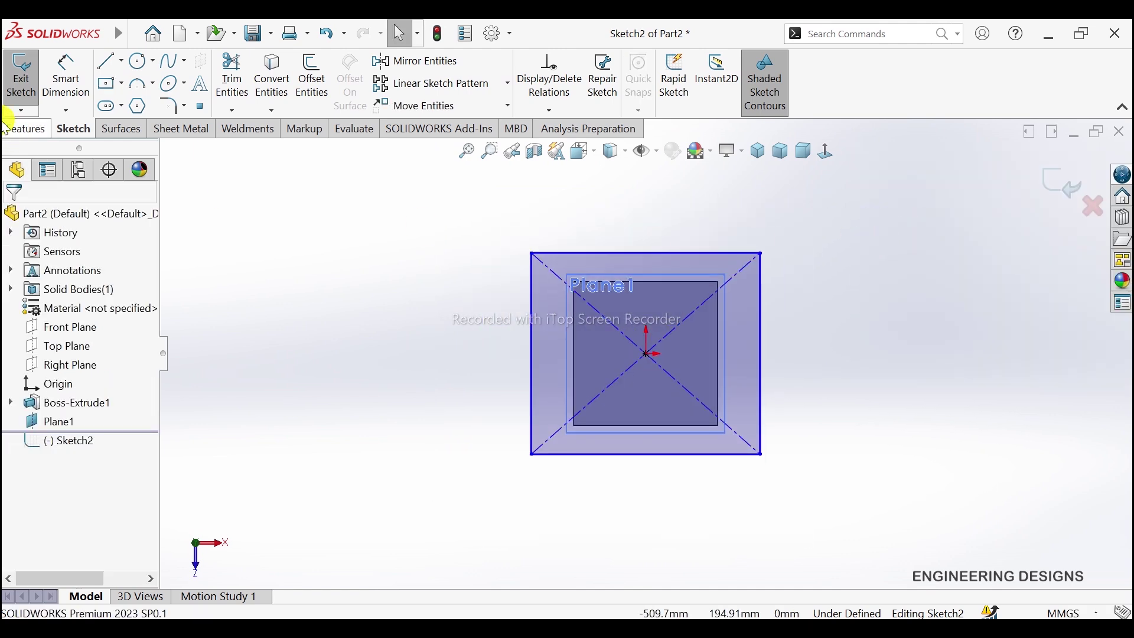
Step: Dimension the rectangle's width and height to 800 mm each
click(67, 77)
click(598, 254)
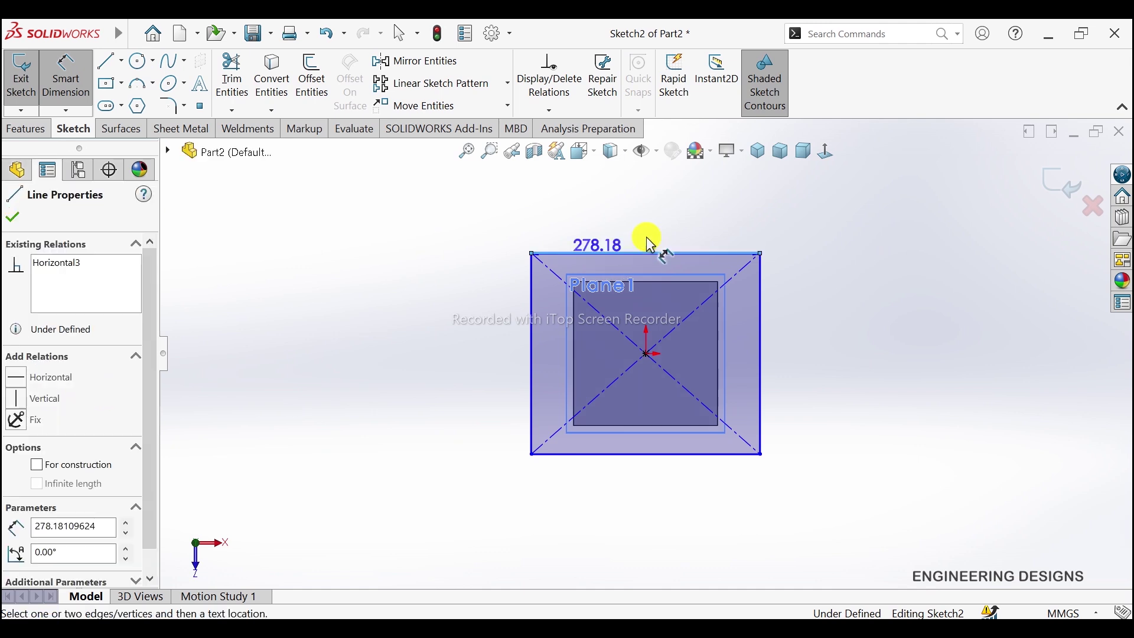
click(660, 237)
text(8)
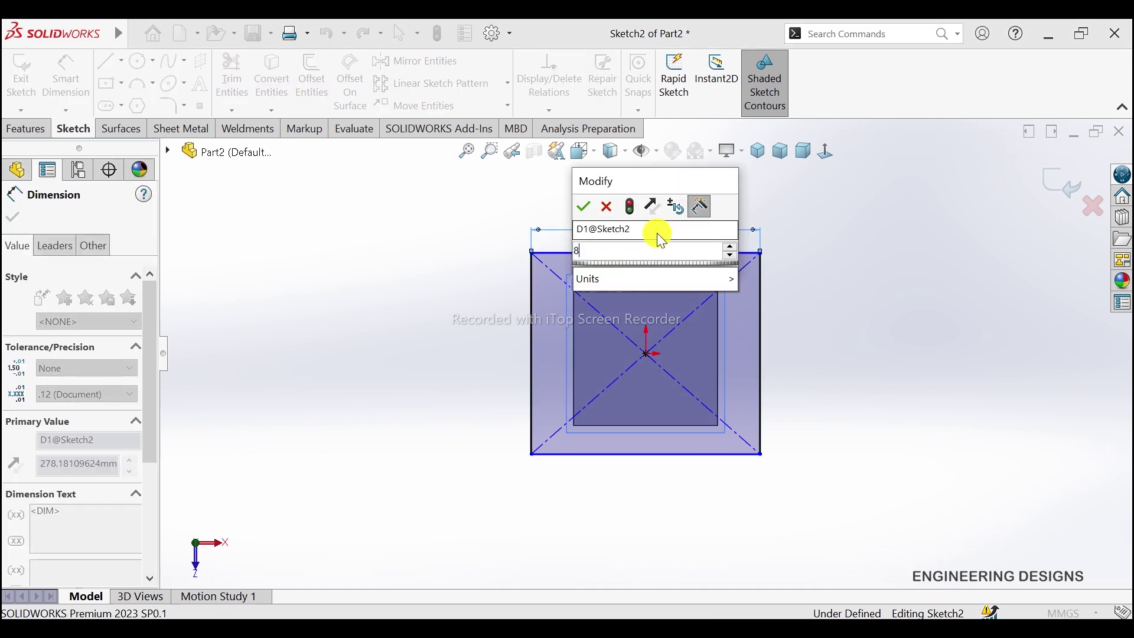
text(0)
key(Return)
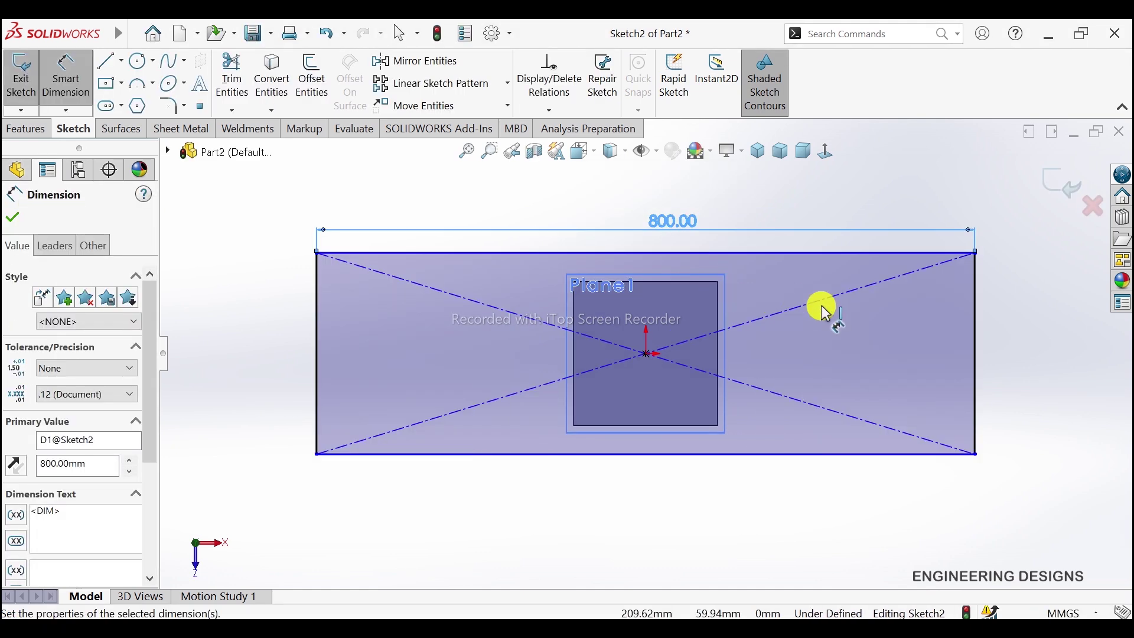
click(975, 322)
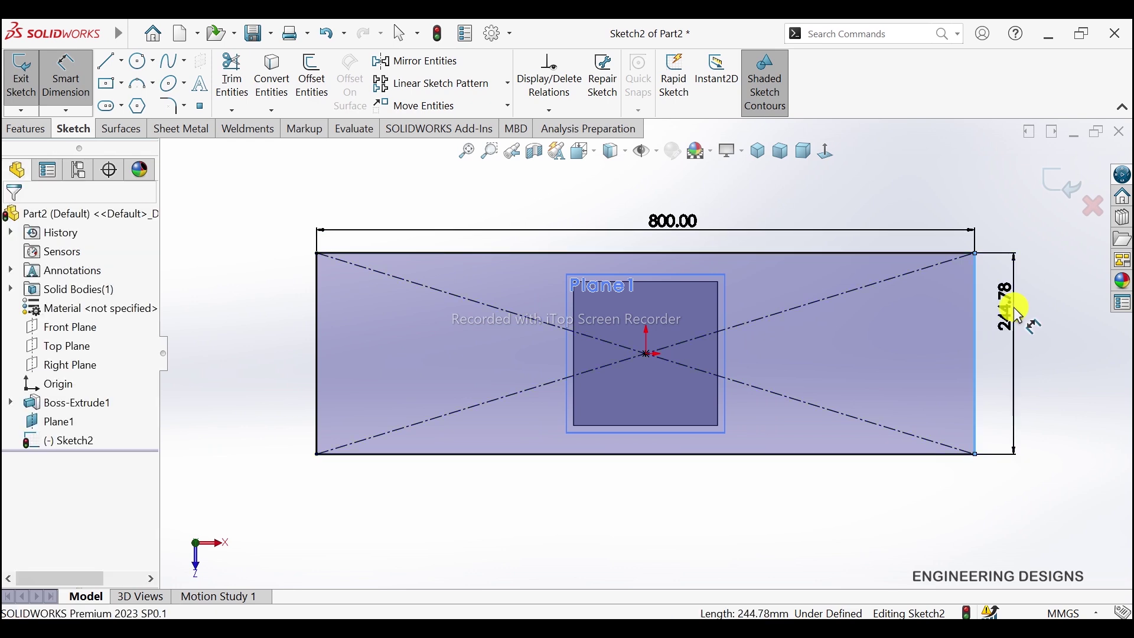
click(1016, 319)
text(800)
key(Return)
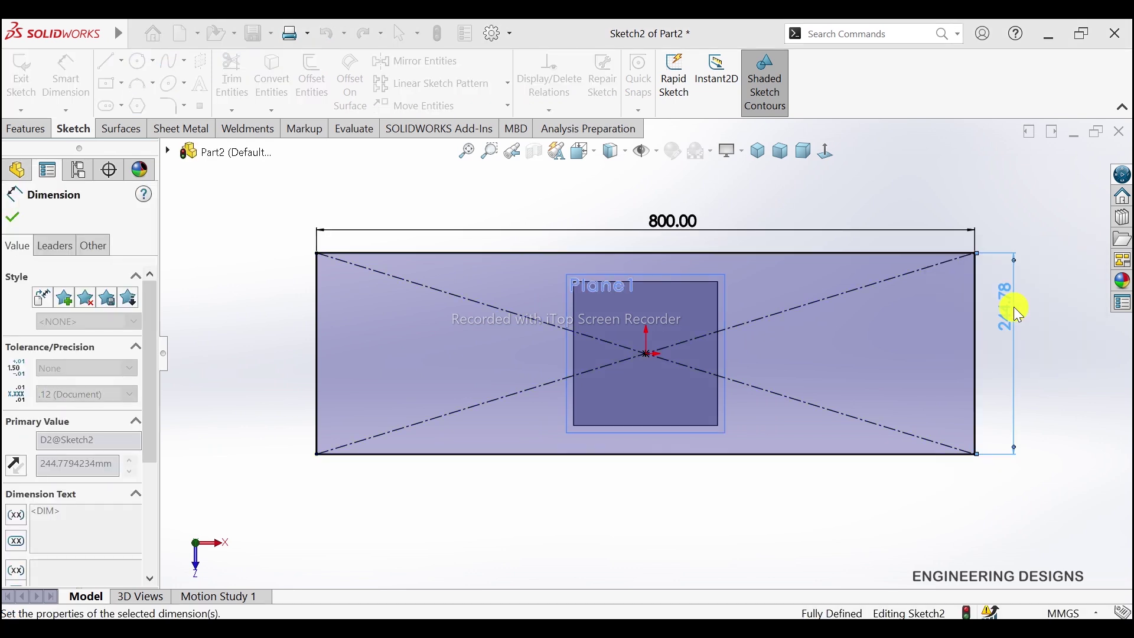
Step: Drag the vertical and horizontal 800 dimensions outward, clear of the square
key(Escape)
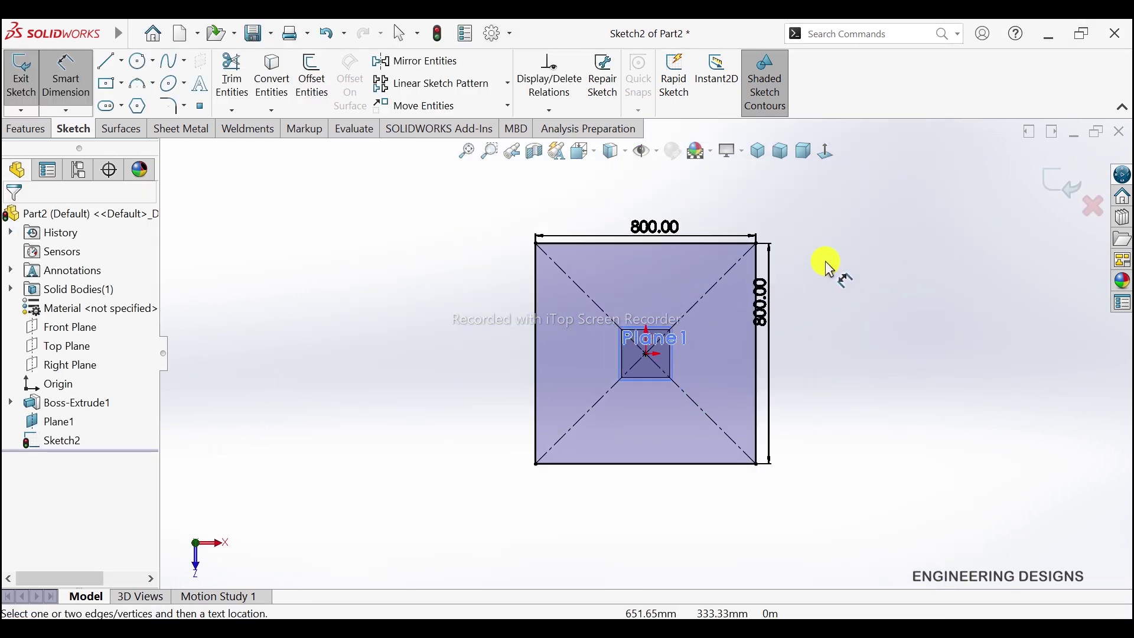
right_click(825, 260)
click(868, 312)
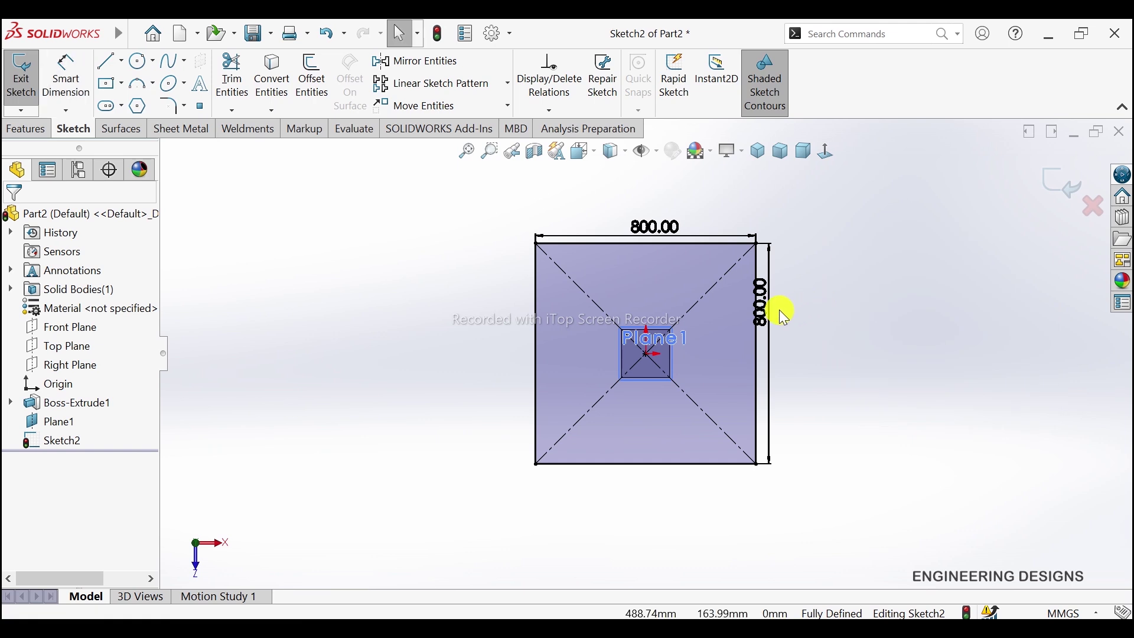
drag(766, 321, 779, 322)
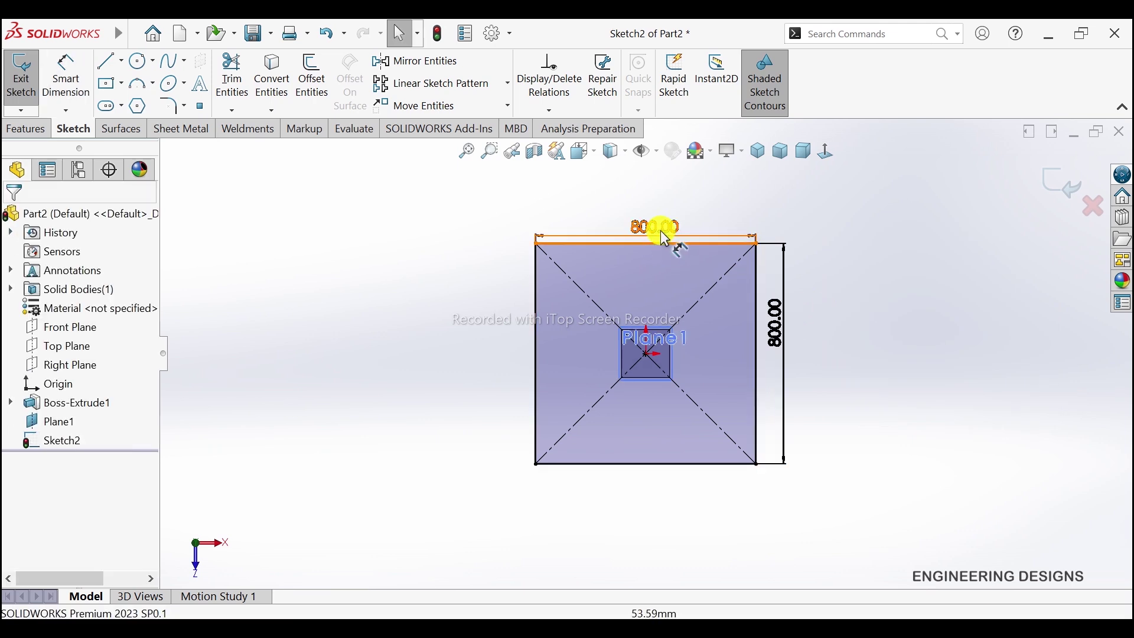
drag(658, 228, 658, 201)
click(227, 230)
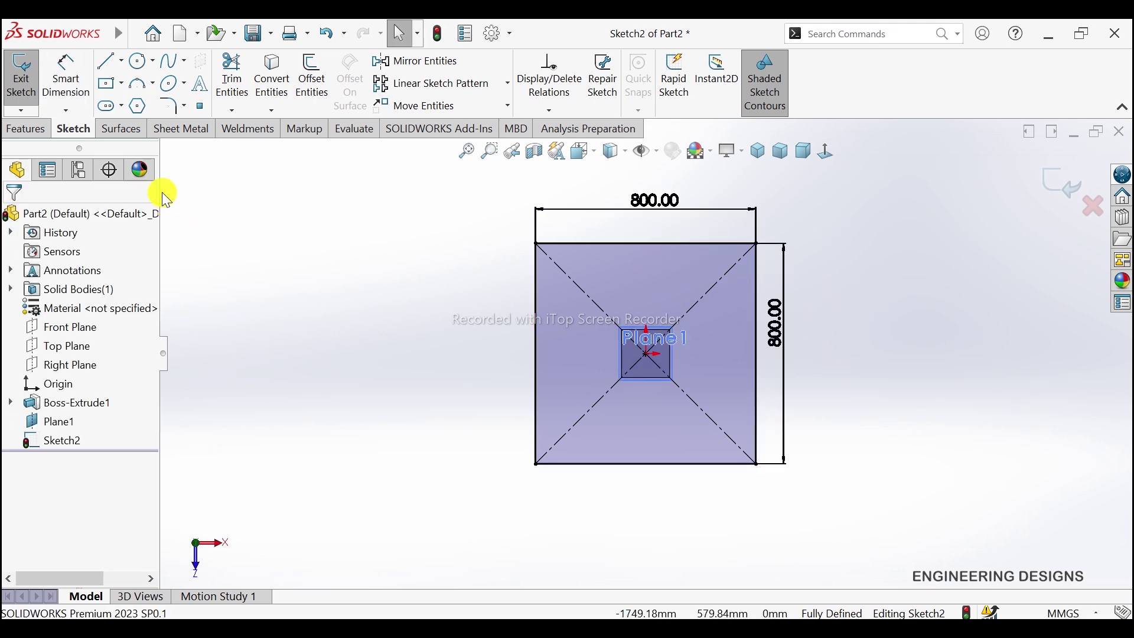
Step: Extrude the 800 mm square 575 mm as a separate, unmerged body
click(38, 135)
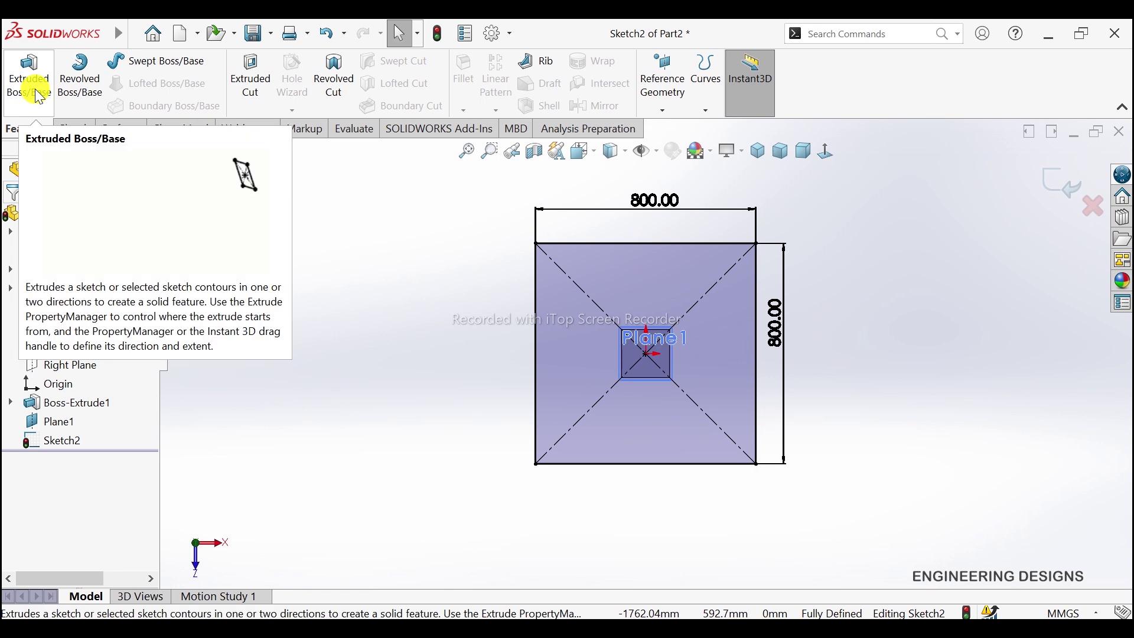
click(27, 80)
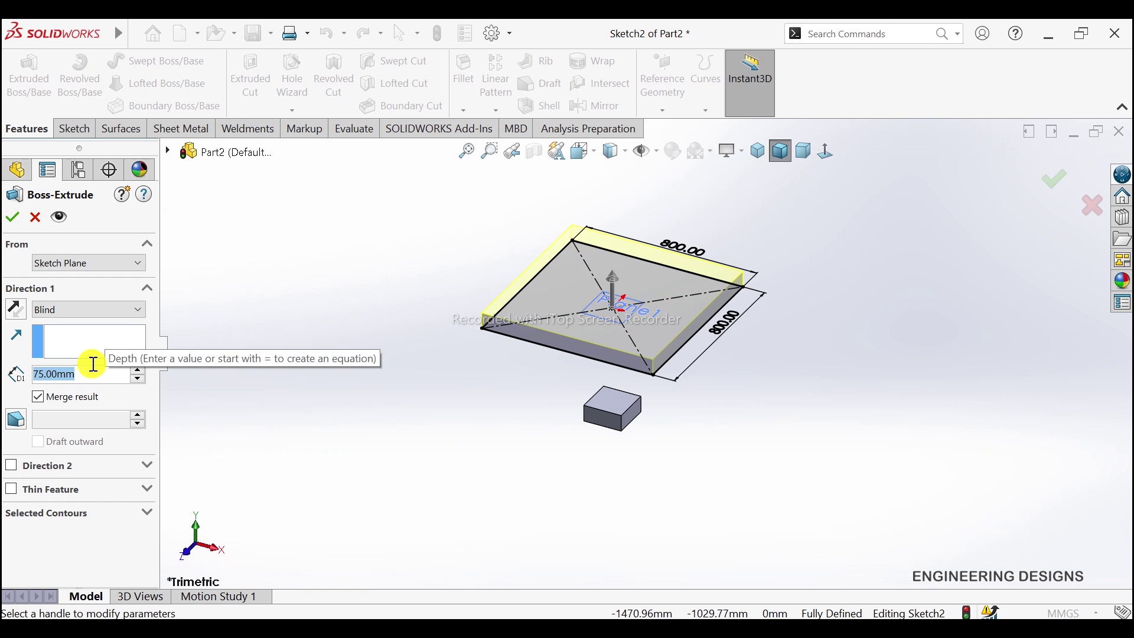
text(575)
key(Return)
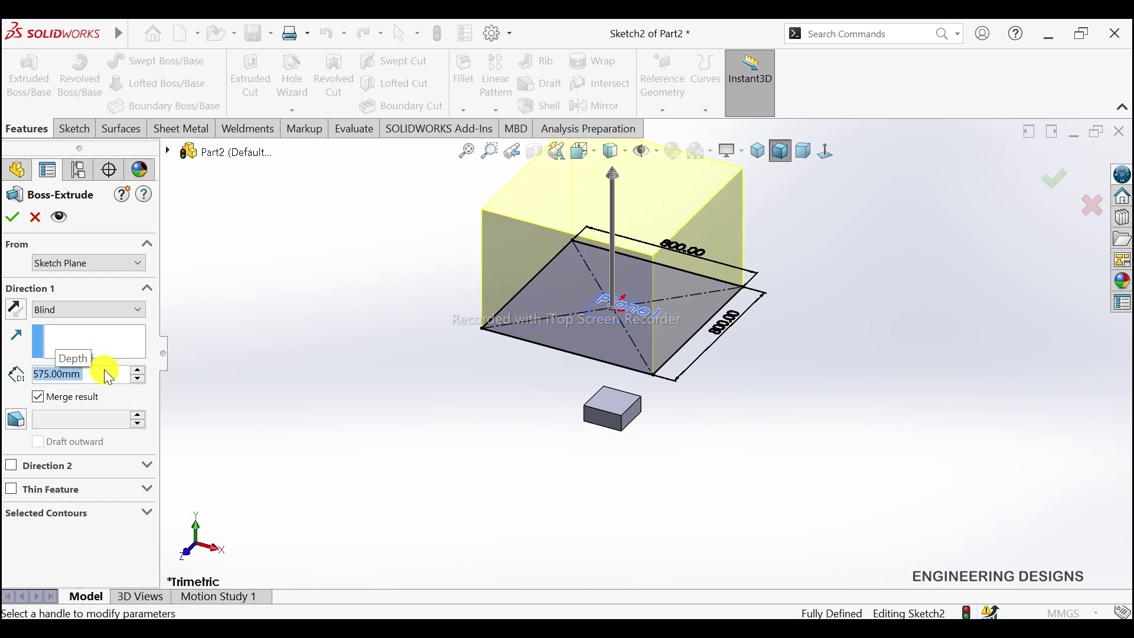
key(f)
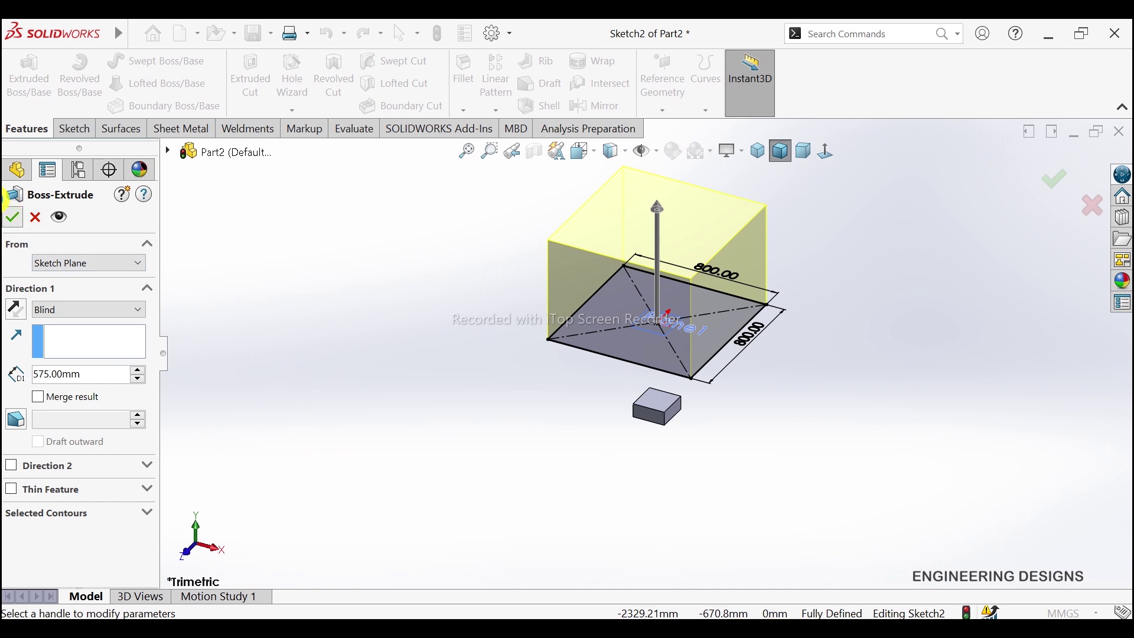
key(Return)
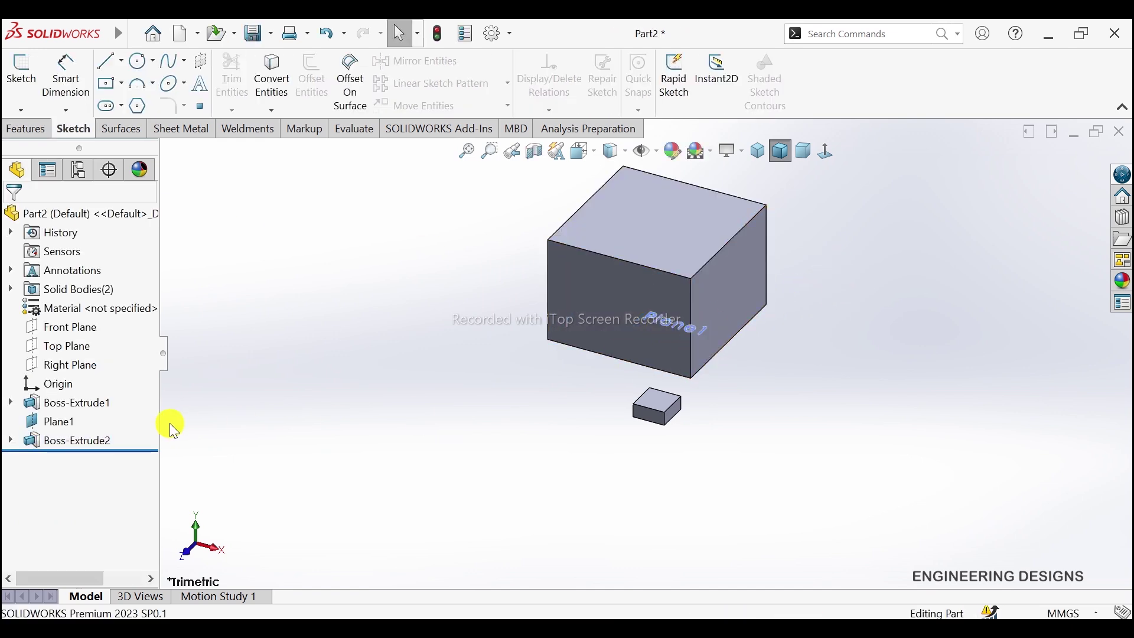
Step: Hide Plane1 from the model view
click(68, 424)
click(100, 399)
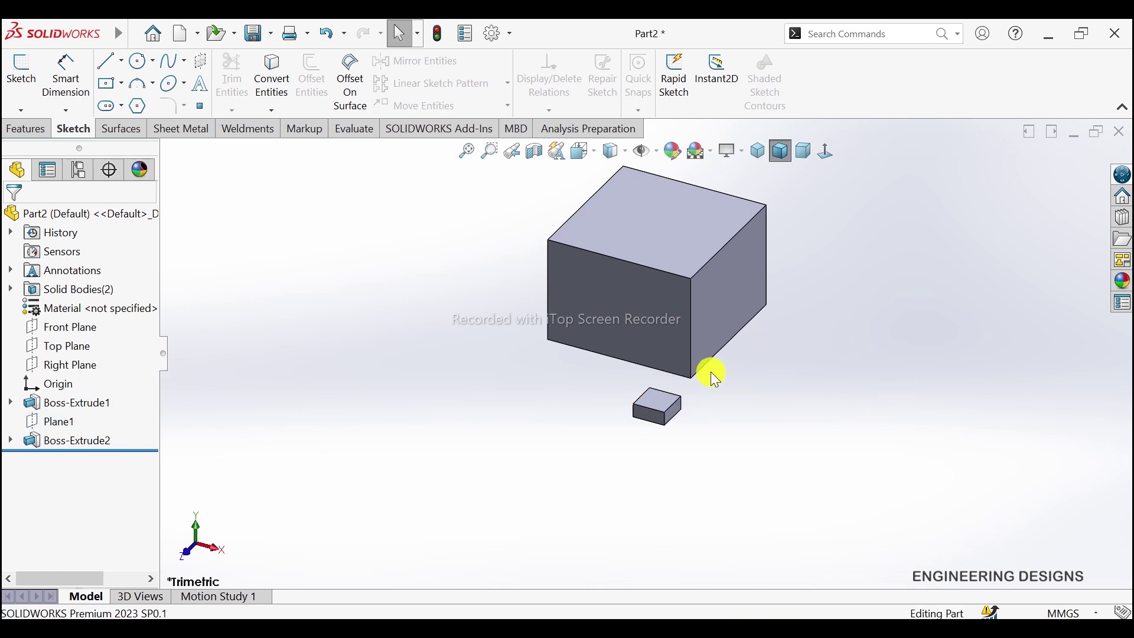
key(ctrl+Left)
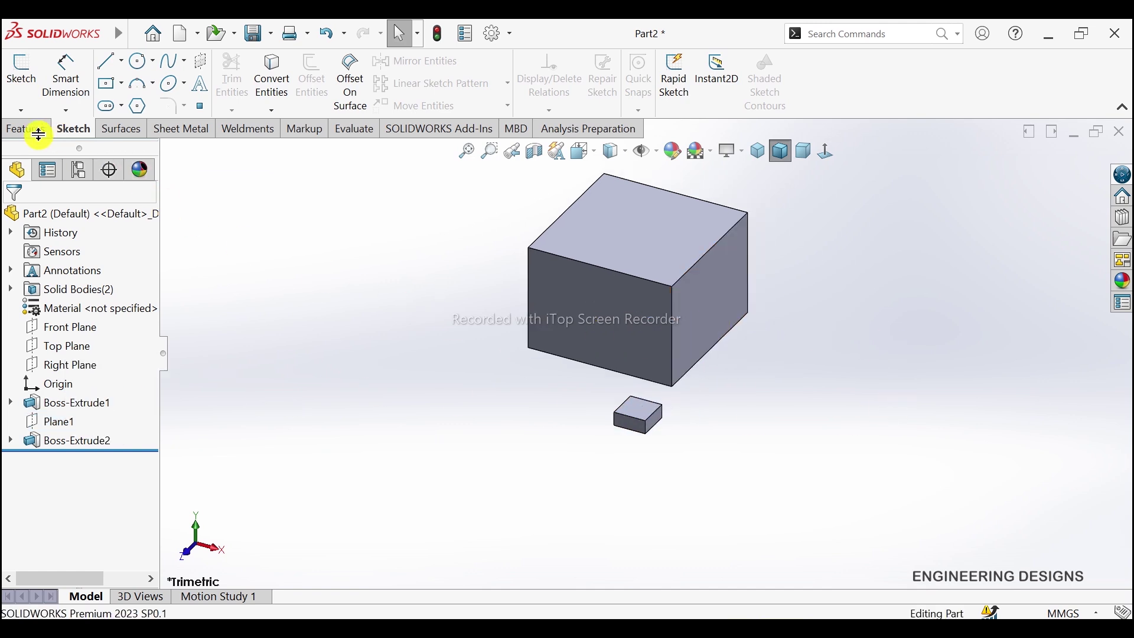
Step: Pick the small box's top face and large box's bottom face as loft profiles
click(33, 131)
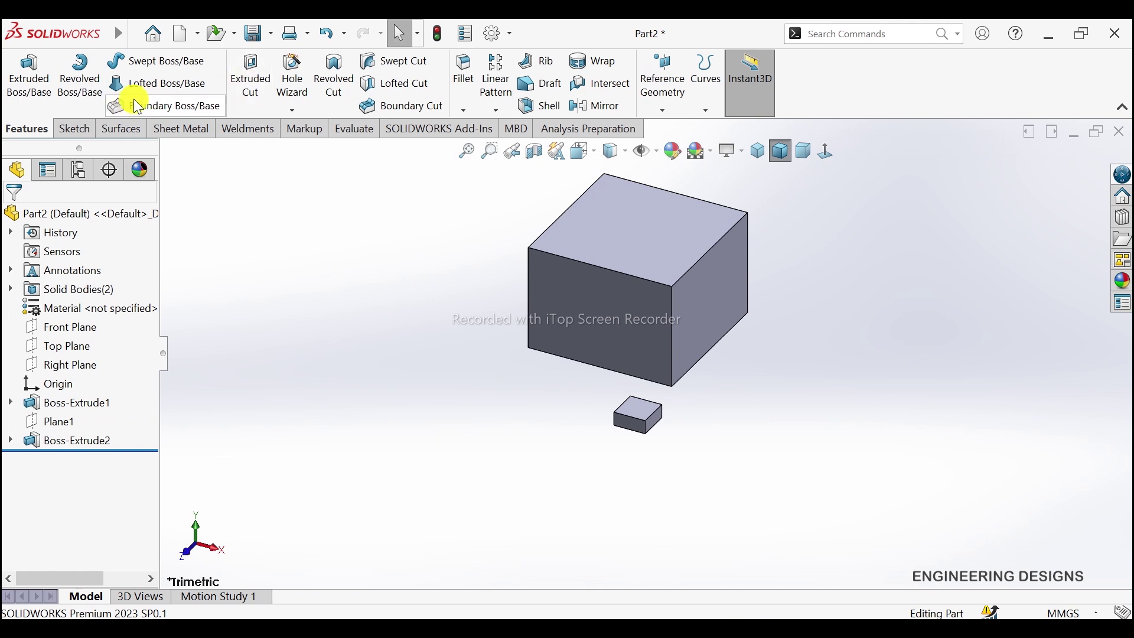
click(643, 411)
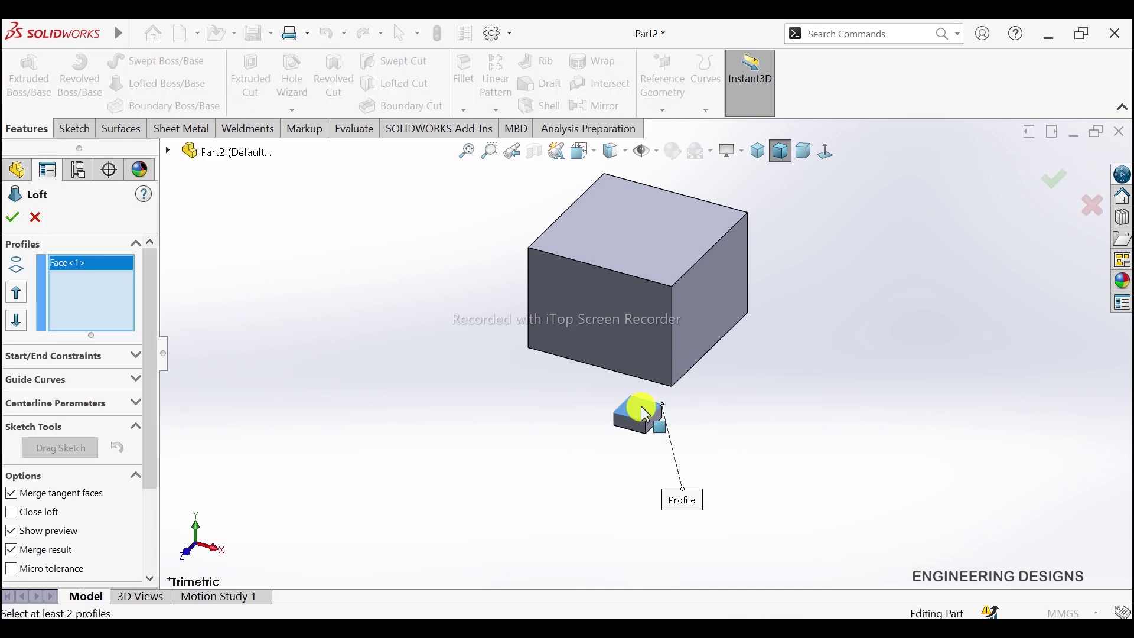
right_click(736, 387)
mouse_move(806, 177)
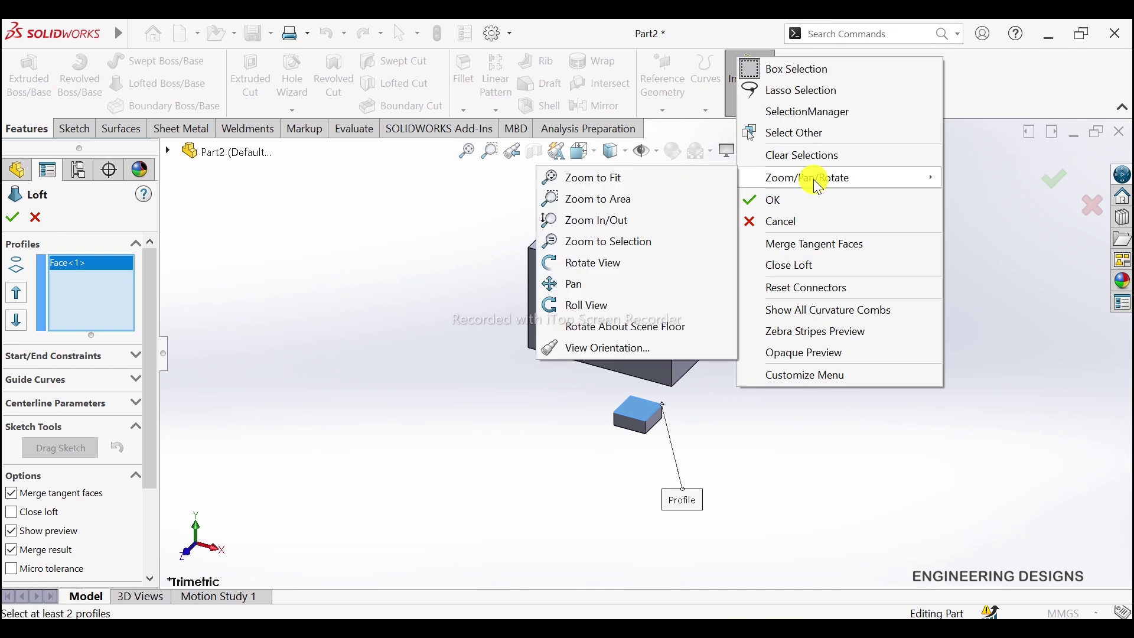
click(648, 265)
drag(754, 380, 797, 236)
right_click(812, 254)
click(852, 345)
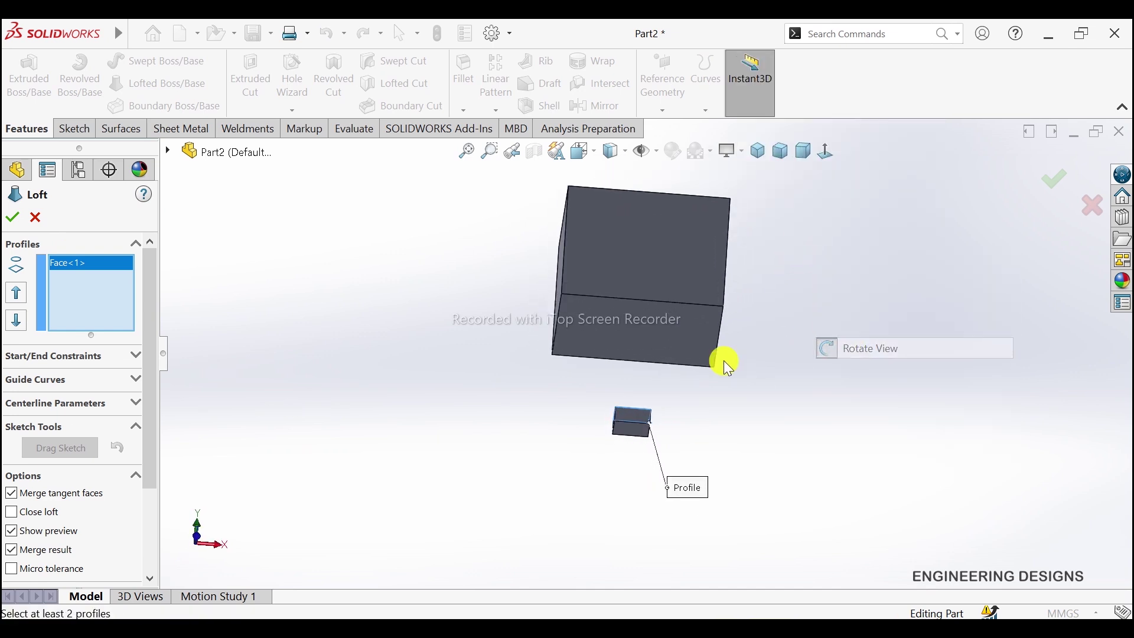
click(645, 340)
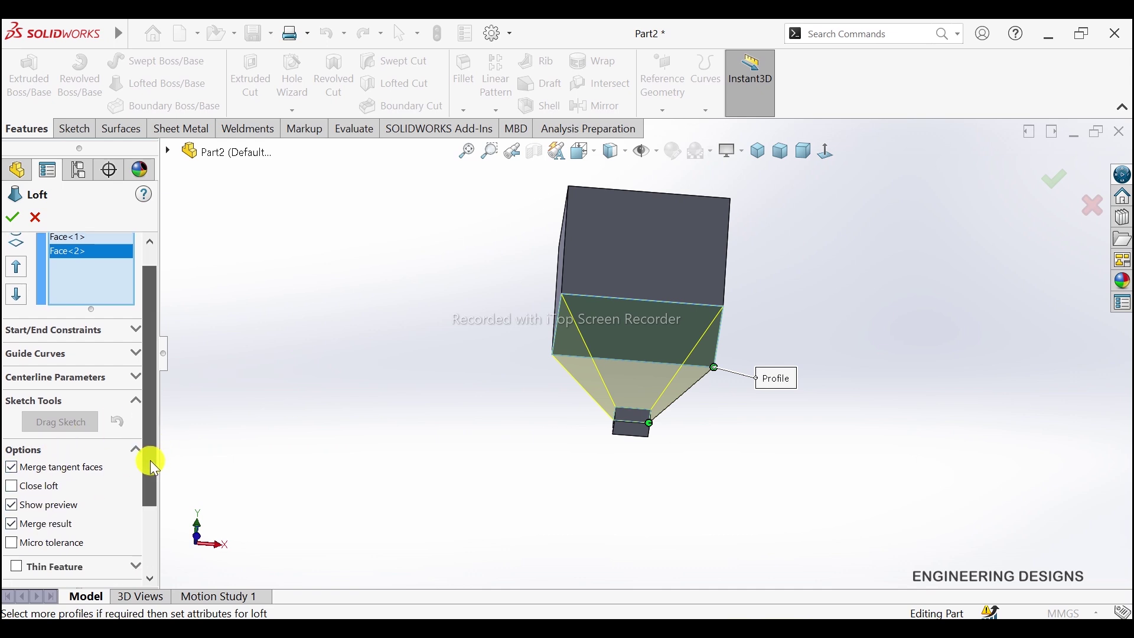
Step: Set the loft's feature scope to both boxes and accept the merged loft
drag(146, 476, 148, 564)
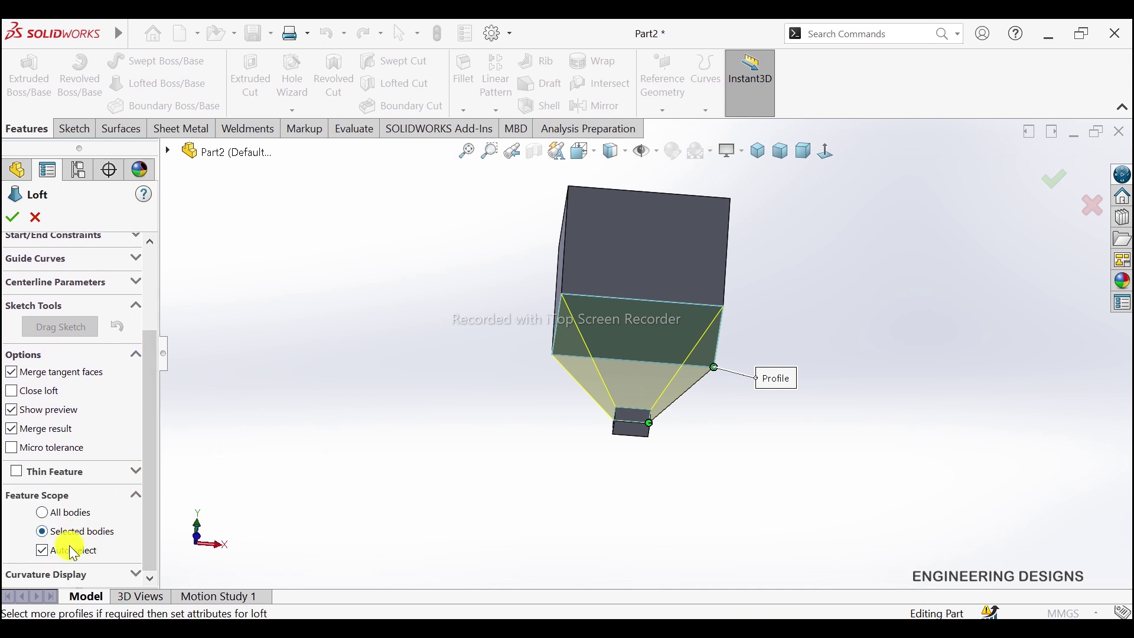
click(72, 548)
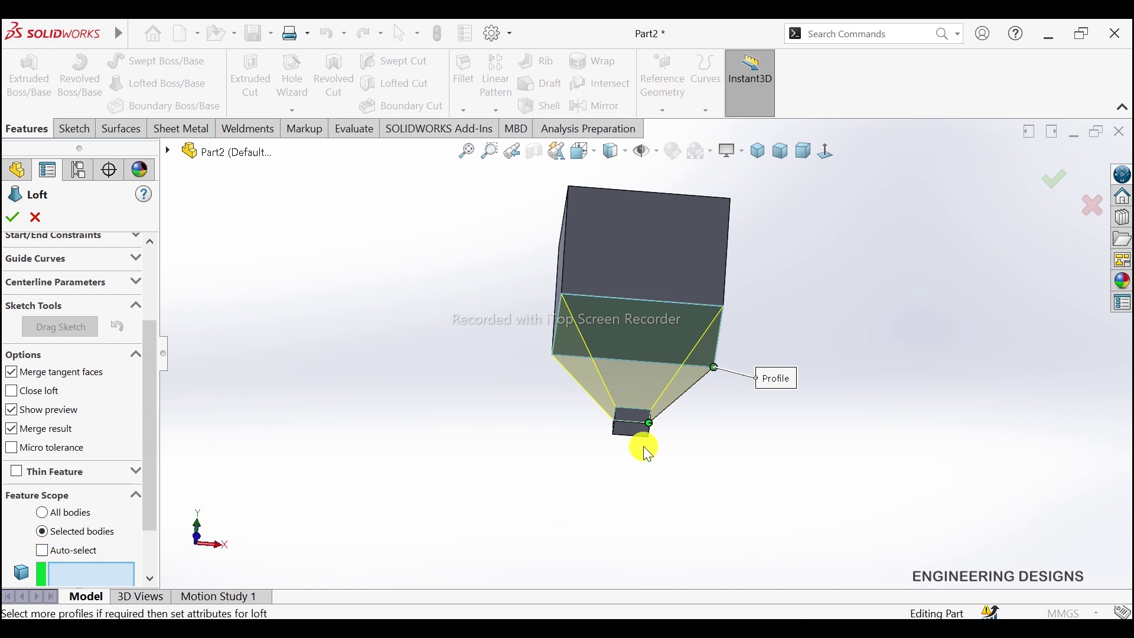
click(758, 151)
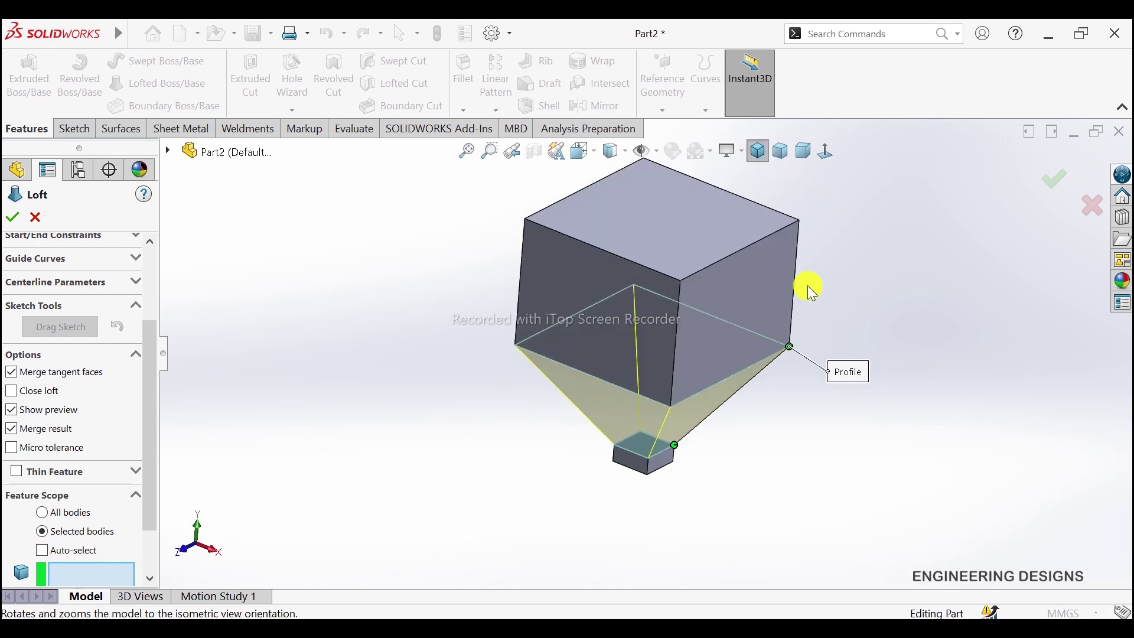
click(661, 476)
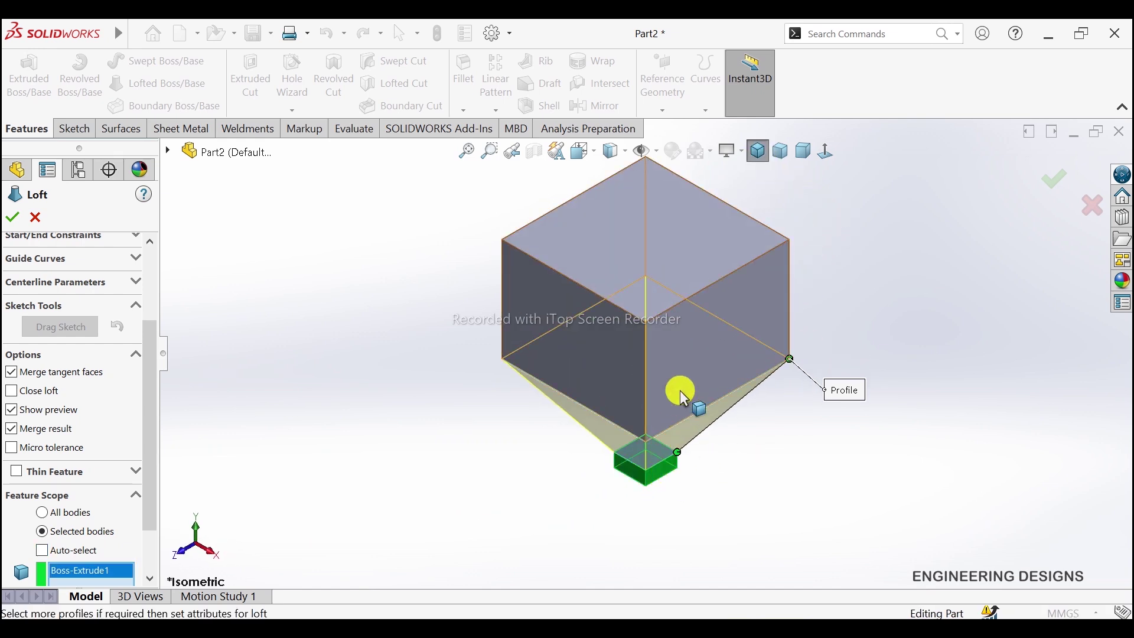
click(679, 391)
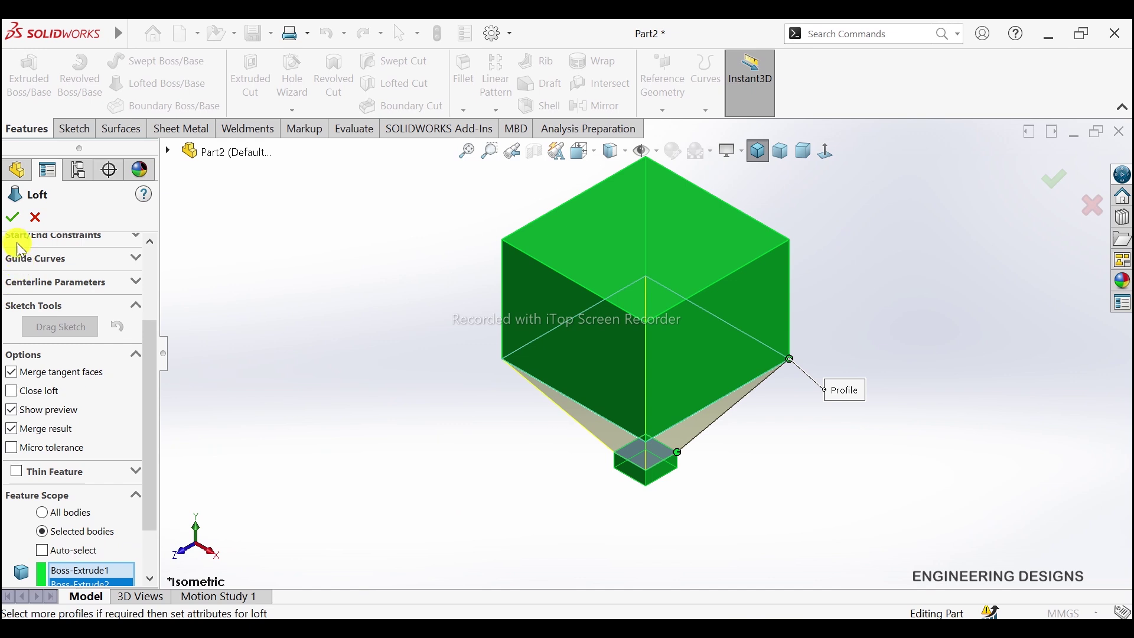
click(12, 217)
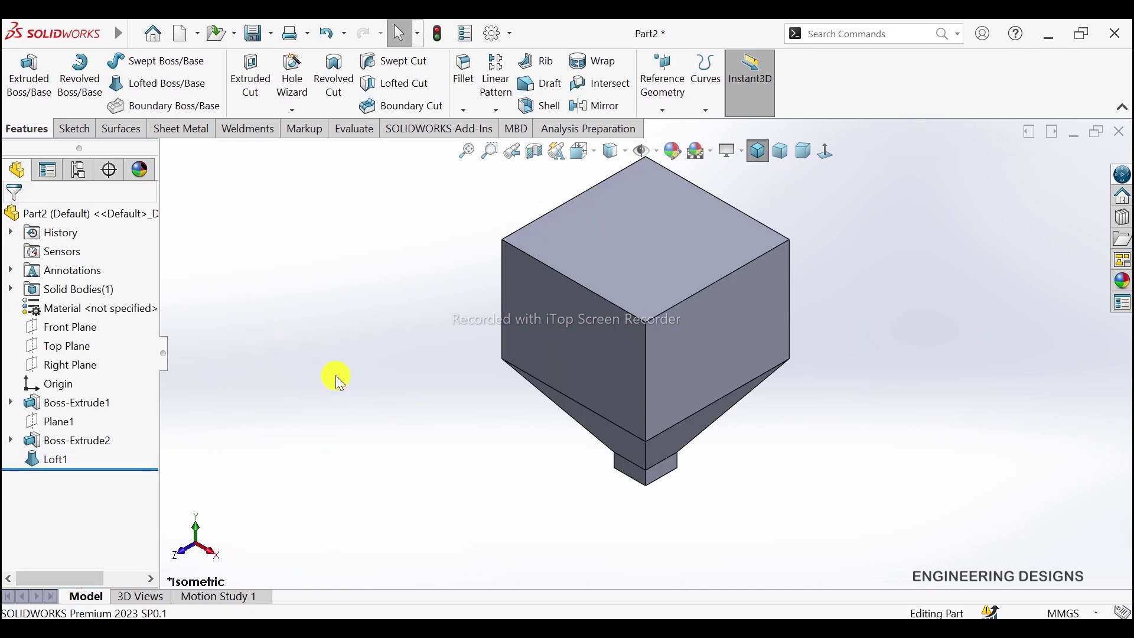
right_click(827, 218)
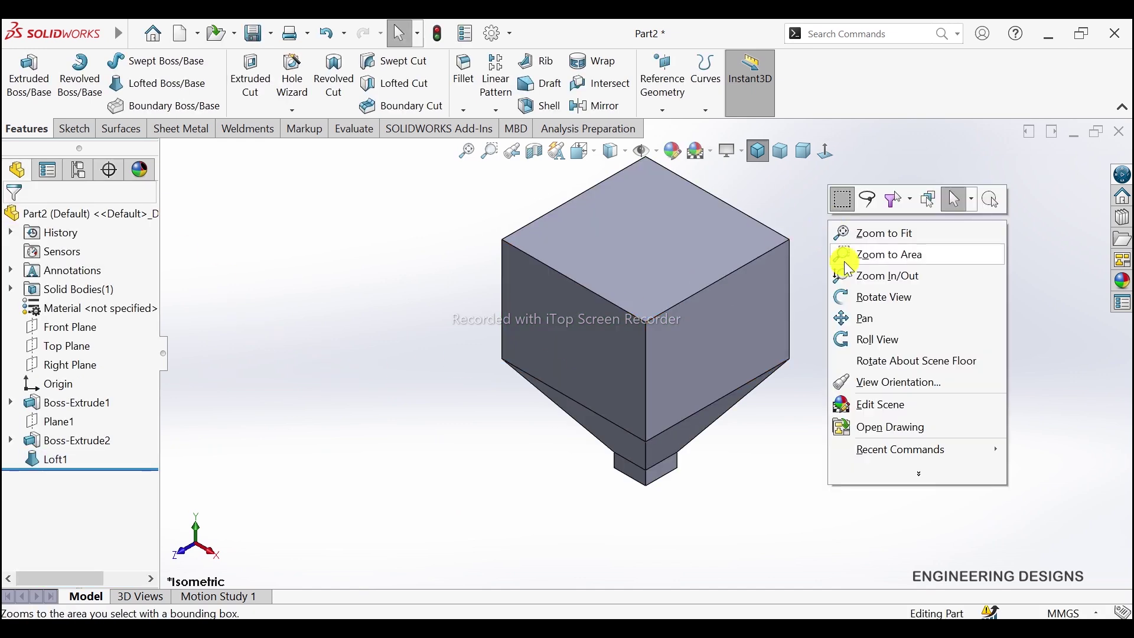
click(857, 298)
mouse_move(832, 319)
mouse_down()
mouse_move(878, 228)
mouse_move(986, 281)
mouse_move(913, 384)
mouse_move(716, 286)
mouse_move(671, 304)
mouse_up()
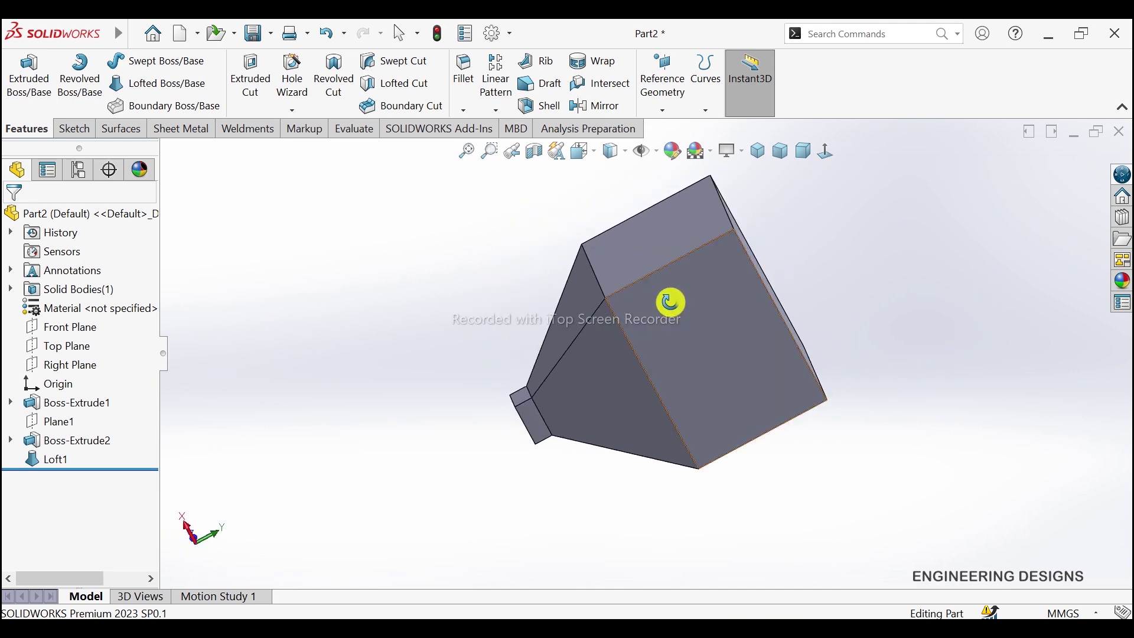
click(758, 151)
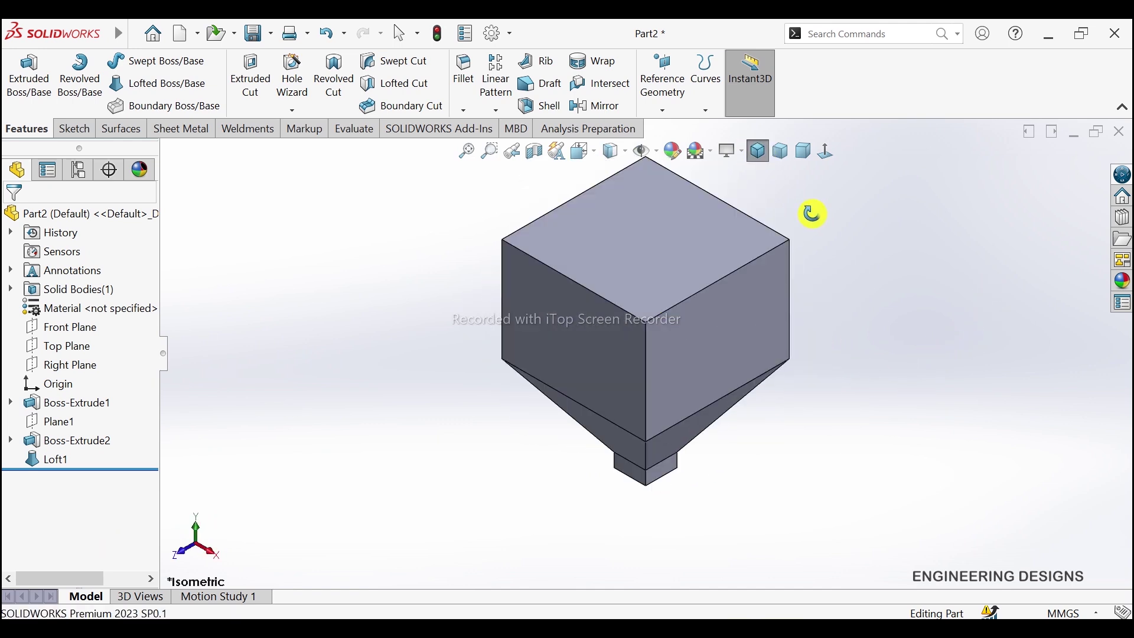
right_click(830, 230)
click(874, 241)
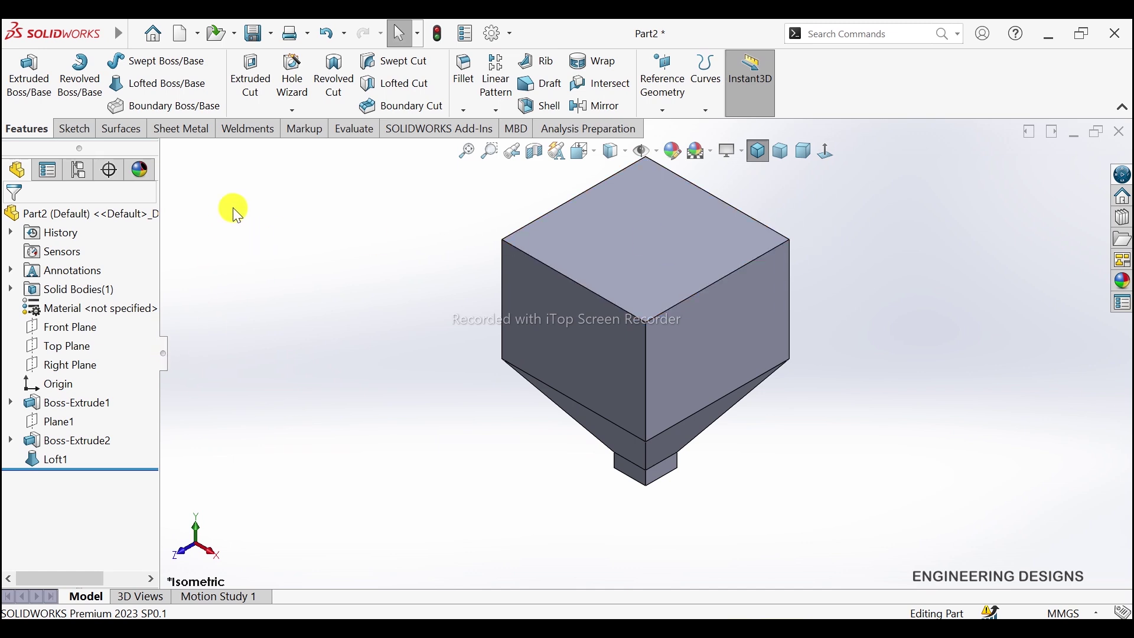
click(591, 355)
Step: Begin a front-face sketch, set a plain white background, and assign Plain Carbon Steel
click(656, 322)
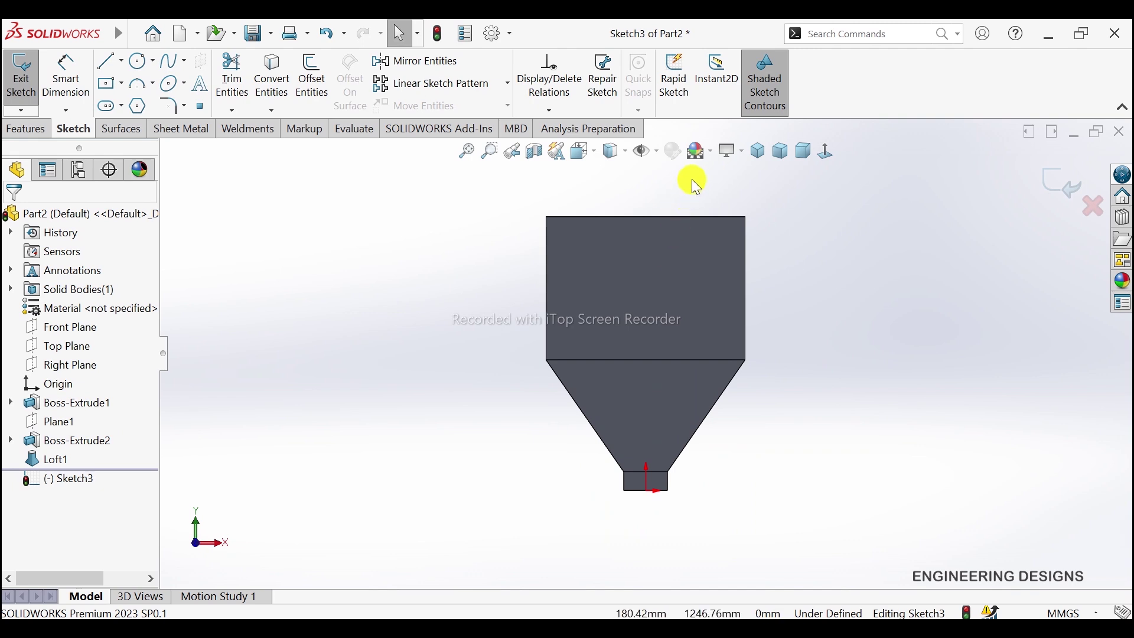
click(713, 156)
click(732, 193)
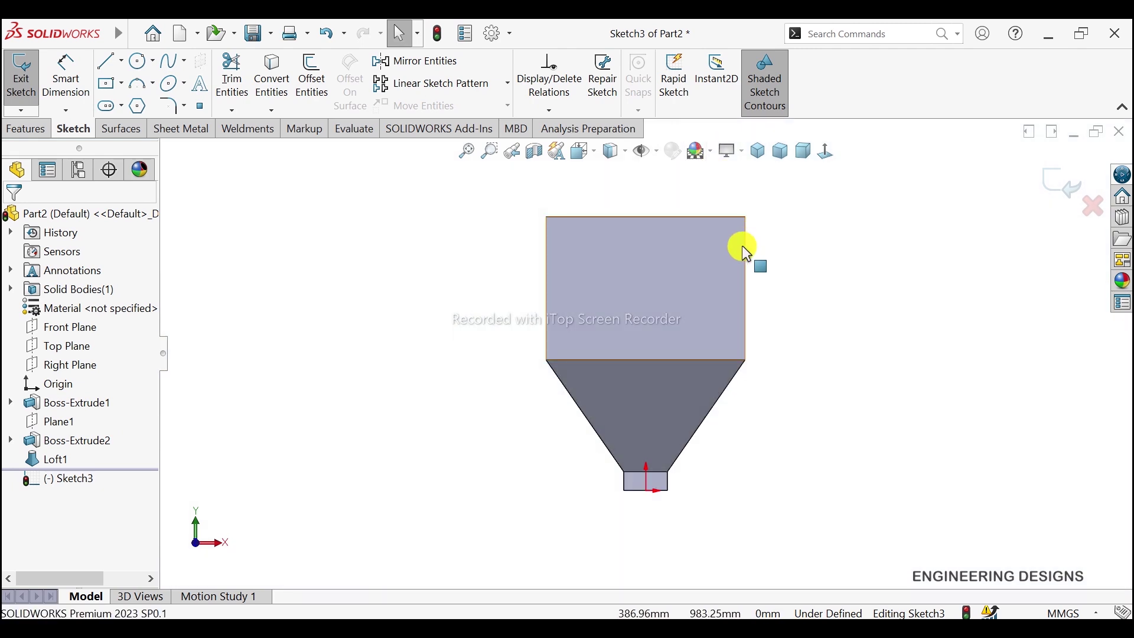
right_click(110, 311)
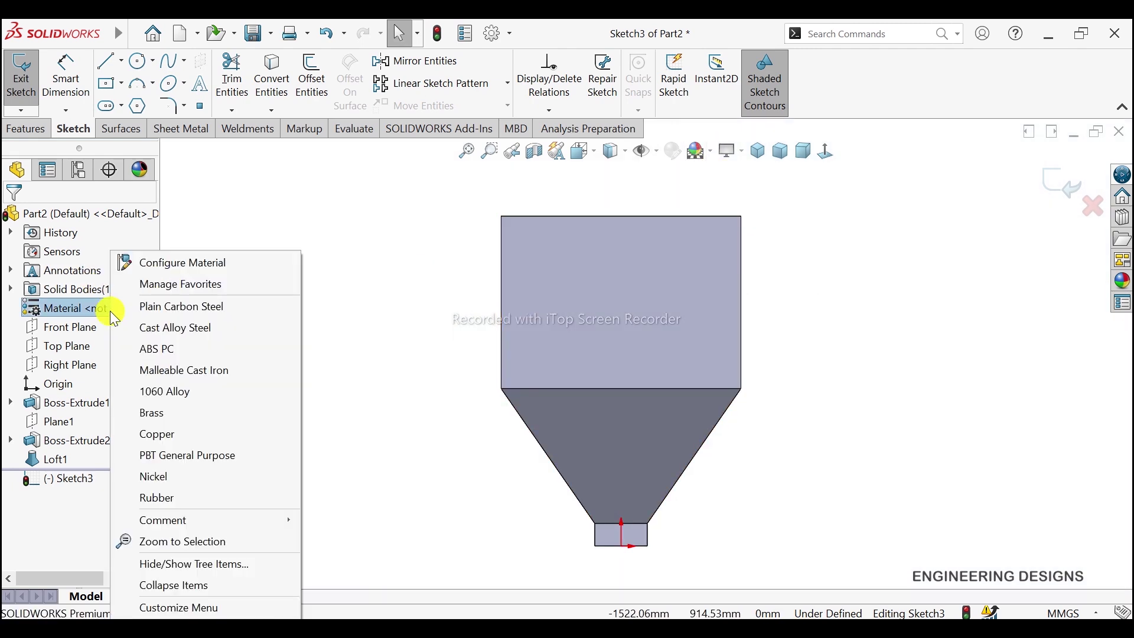
click(192, 308)
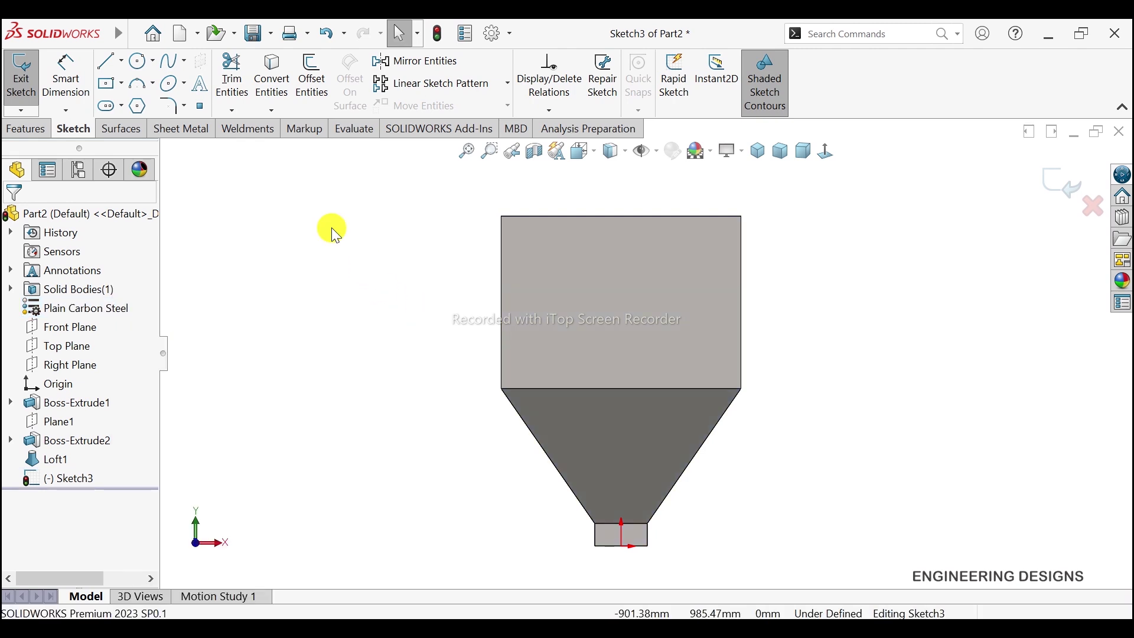
Step: Draw a diagonal line from the box's right edge to its top edge
key(l)
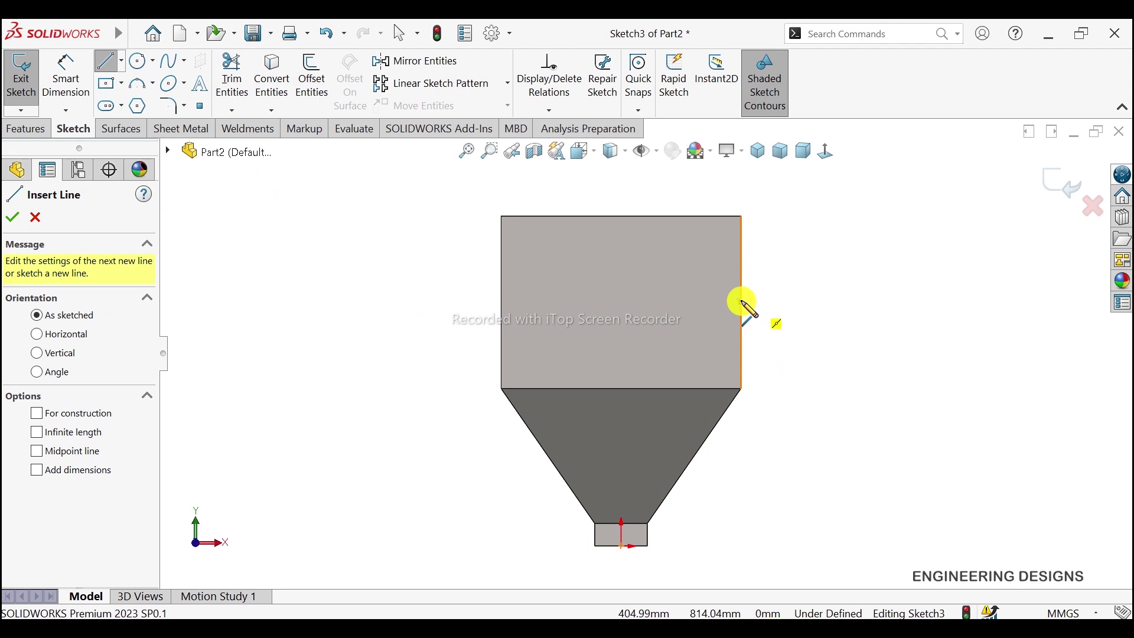
click(742, 302)
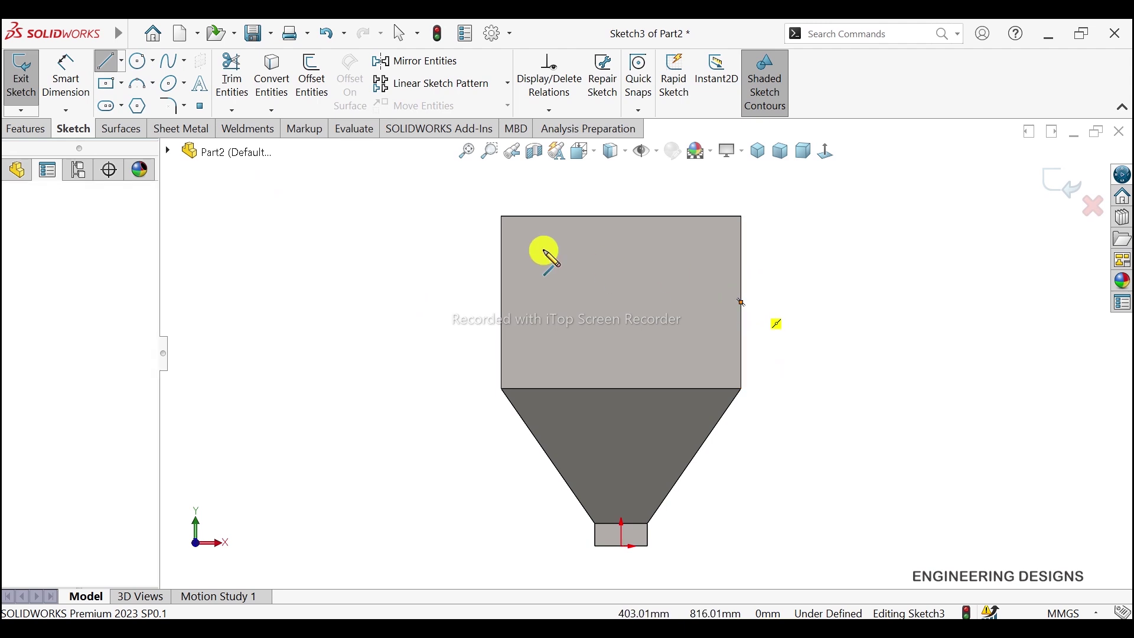
click(642, 217)
right_click(587, 211)
click(600, 212)
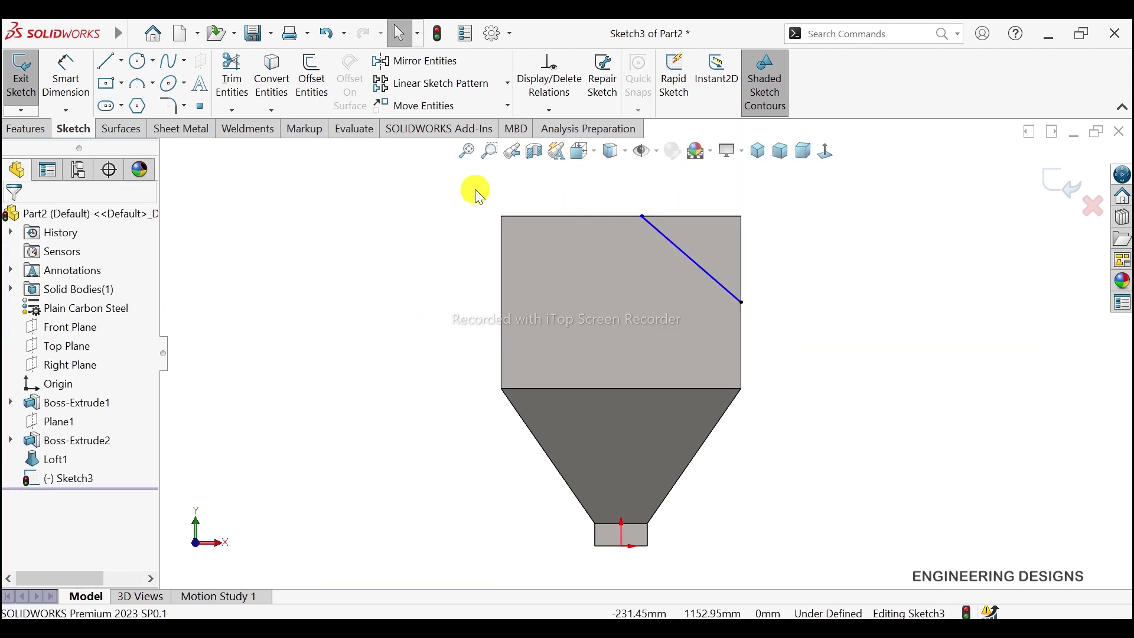
Step: Dimension the angle between the diagonal line and the right edge as 60°
click(66, 77)
scroll(708, 222, down, 1)
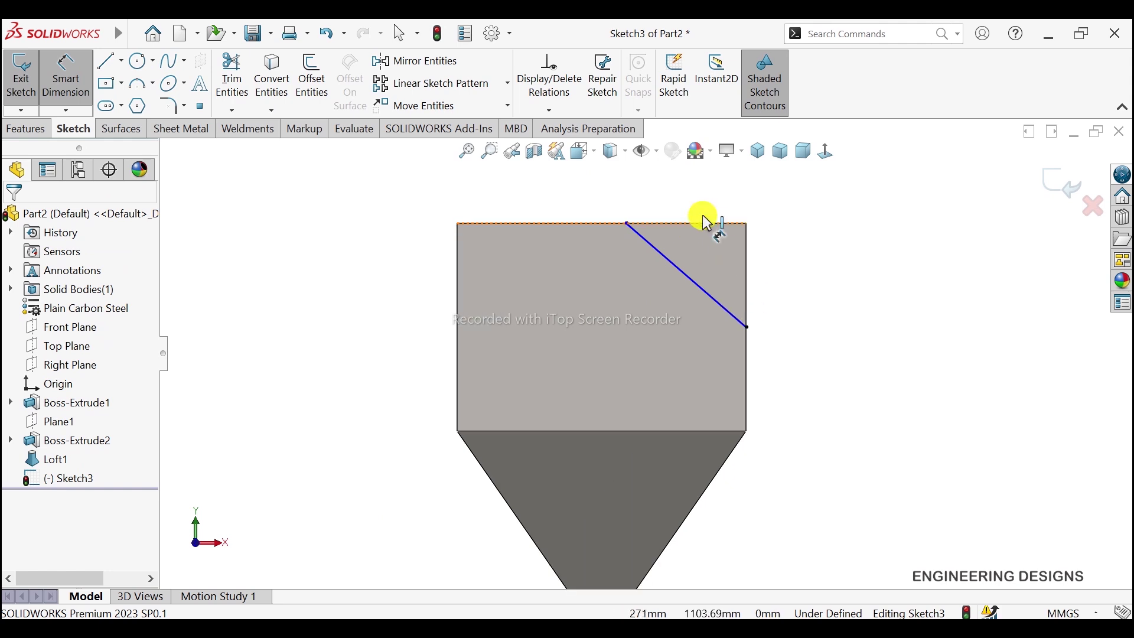
scroll(706, 223, down, 1)
click(675, 288)
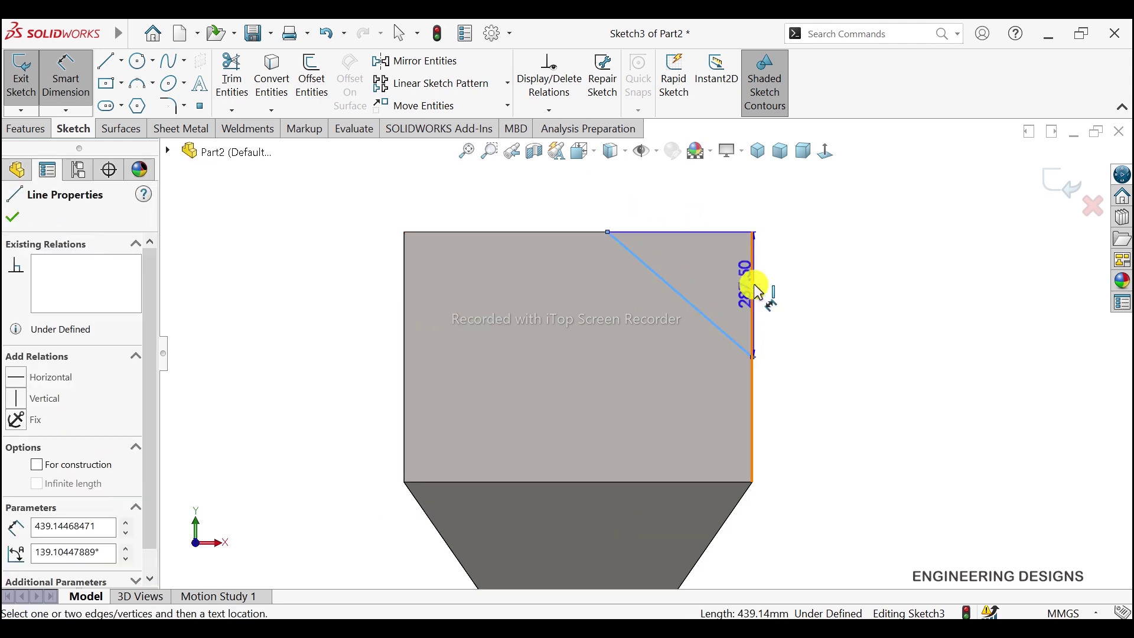
click(755, 287)
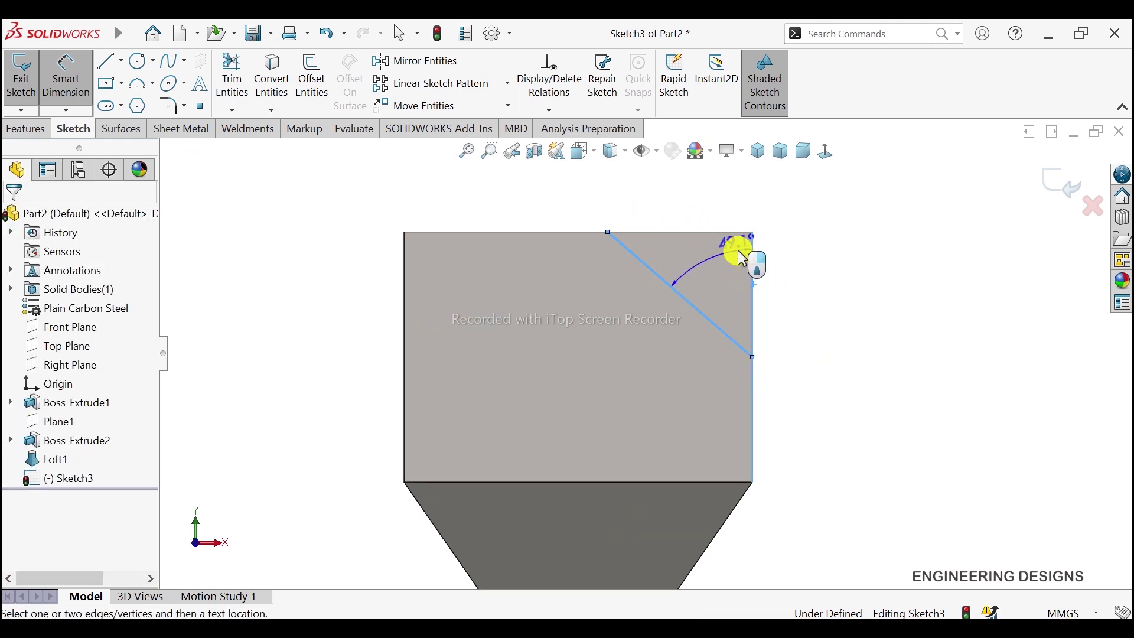
click(688, 232)
text(60)
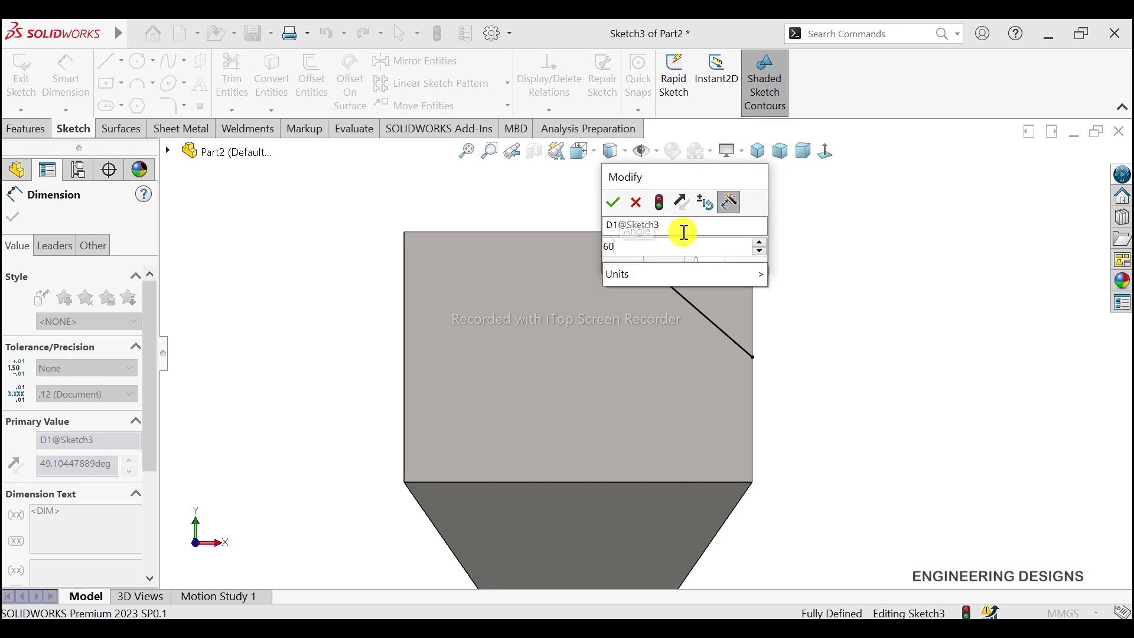
key(Return)
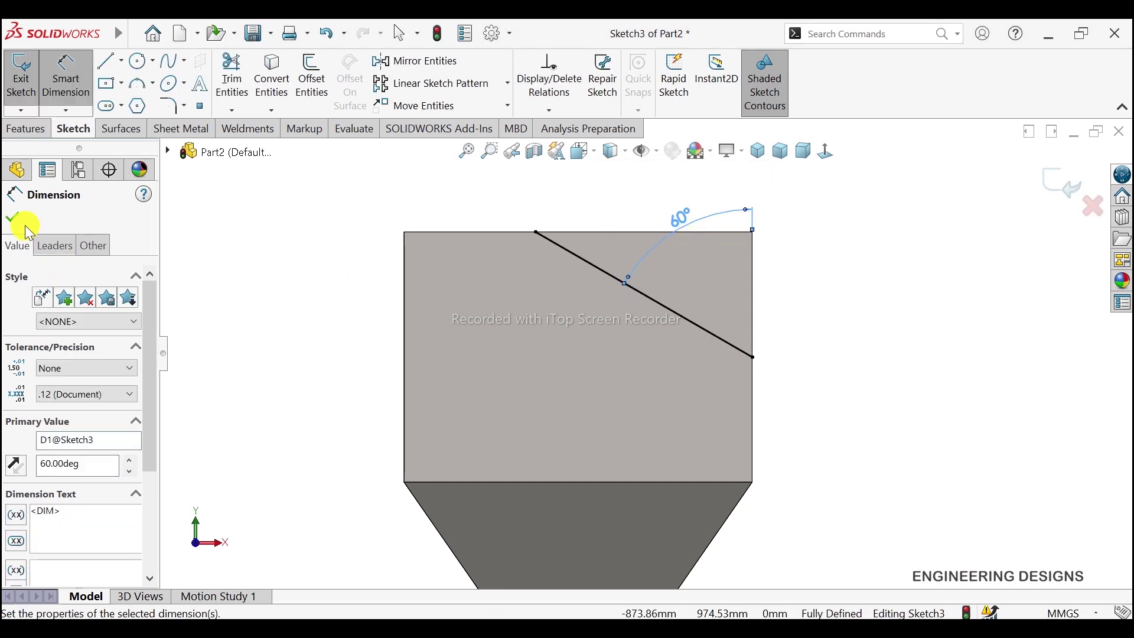
click(13, 217)
Step: Extrude-cut the 60° line Through All – Both with Flip side to cut enabled
click(23, 133)
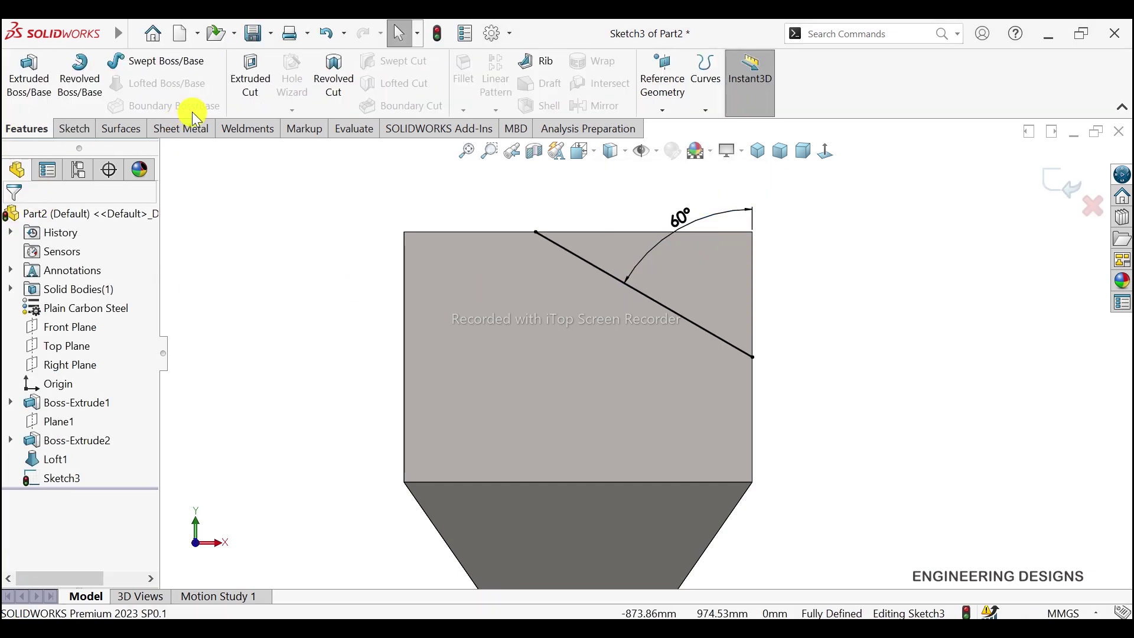
click(250, 77)
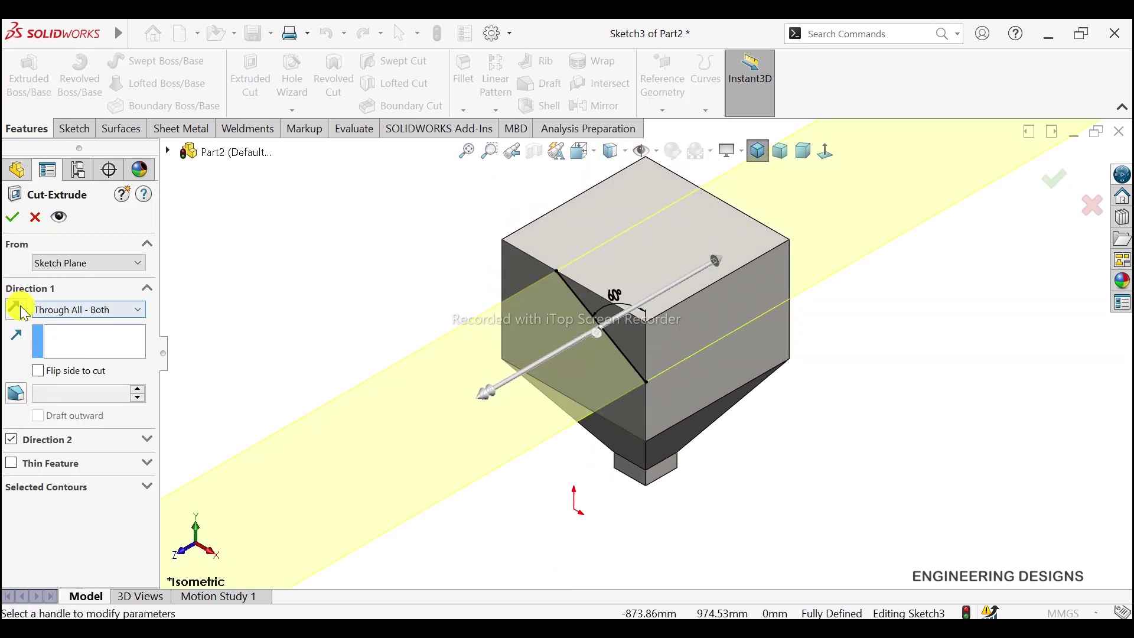
click(67, 373)
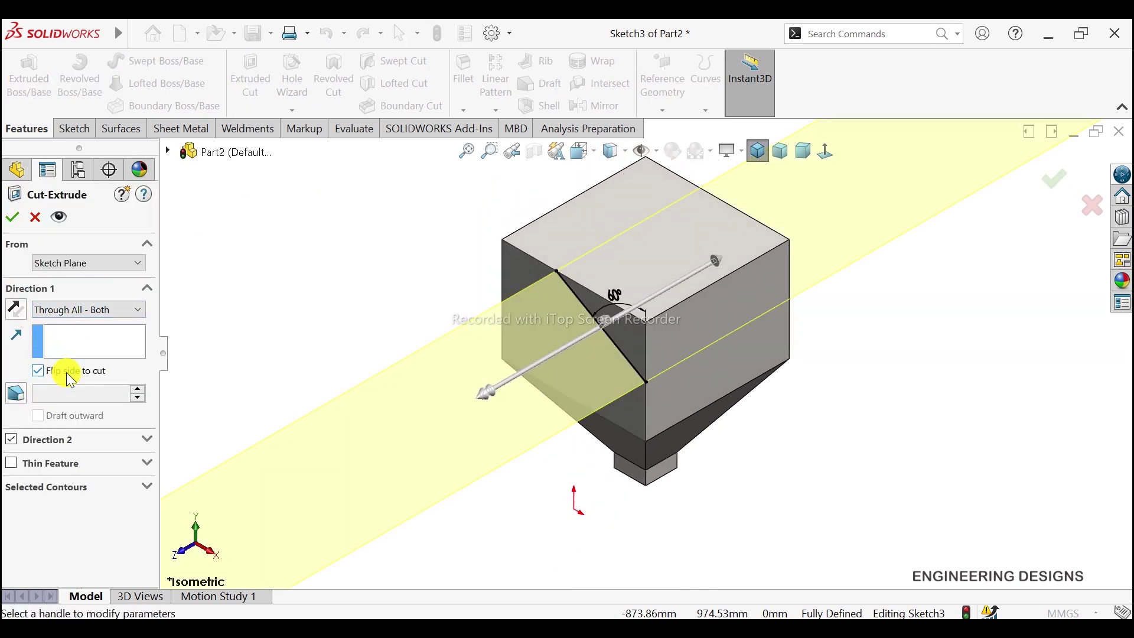
click(22, 216)
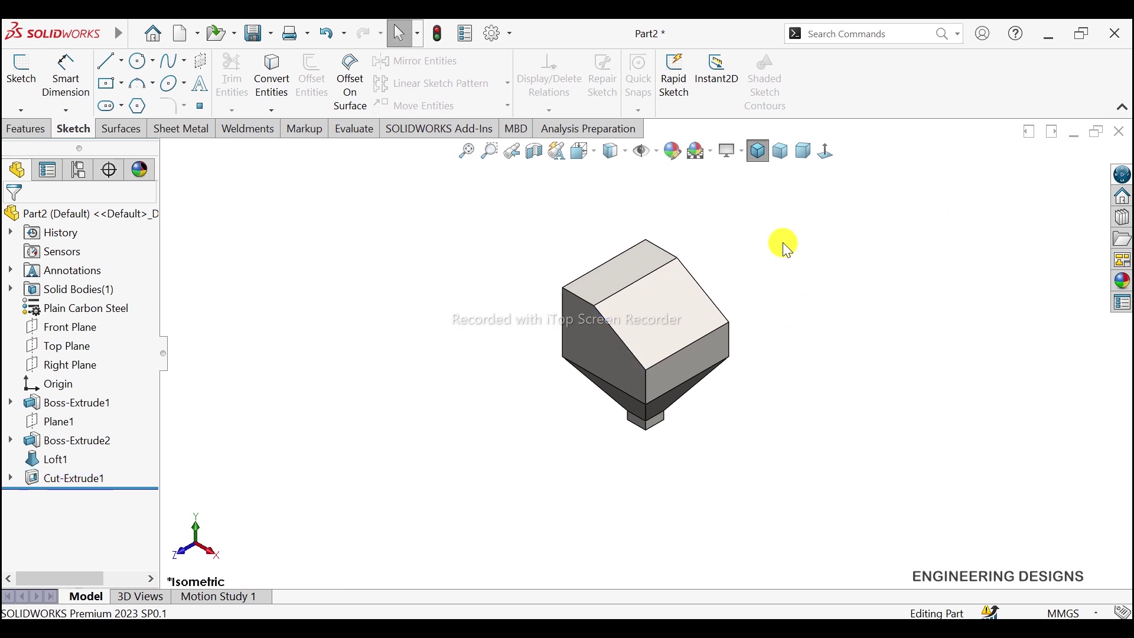
Step: Start Convert to Sheet Metal at 1.30 mm, keeping the solid, with the left face fixed
scroll(711, 322, down, 2)
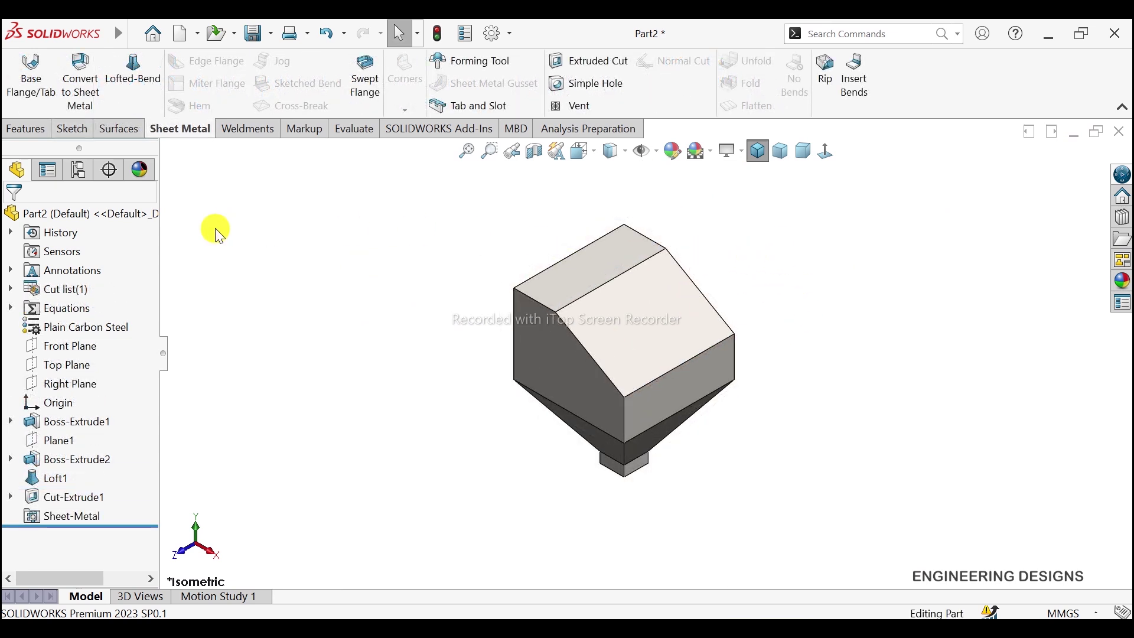
click(80, 80)
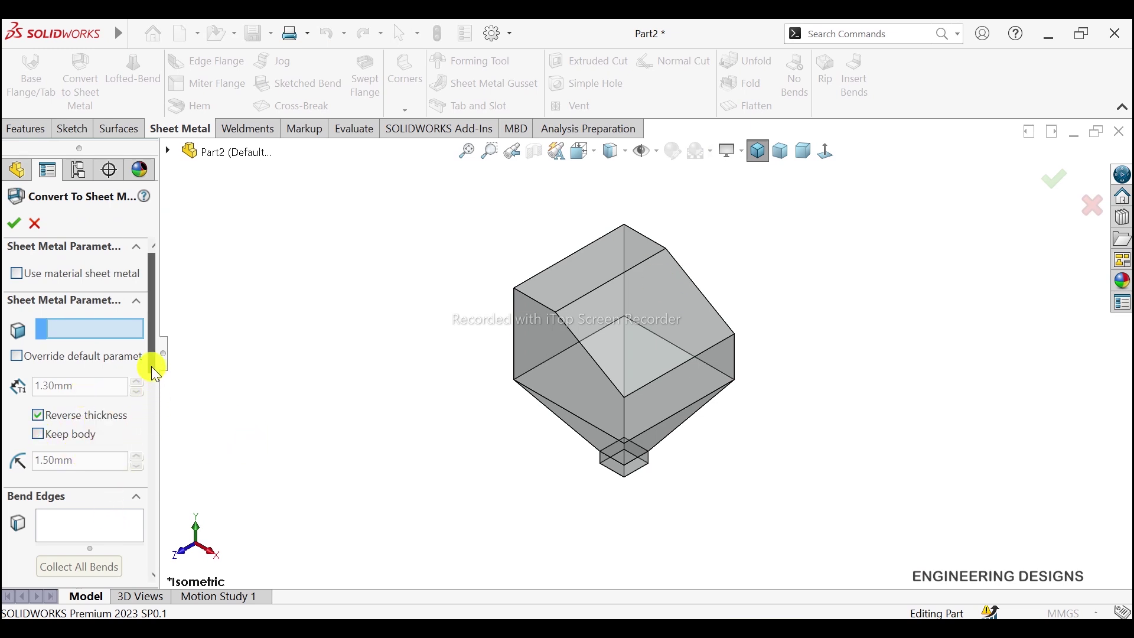
click(83, 434)
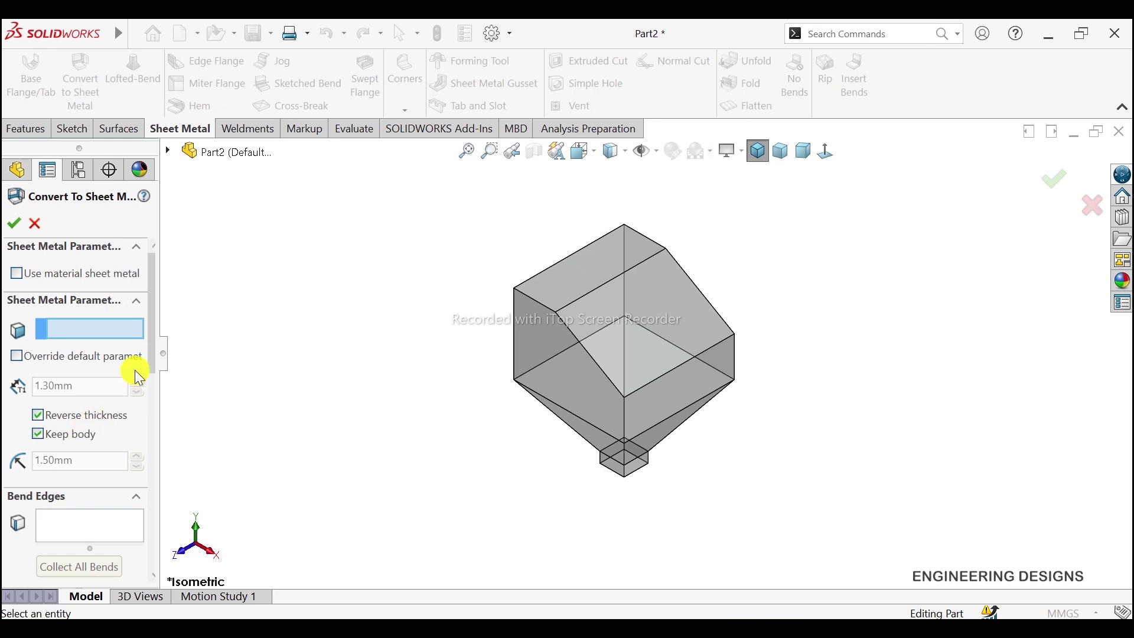
drag(153, 350, 145, 400)
click(116, 383)
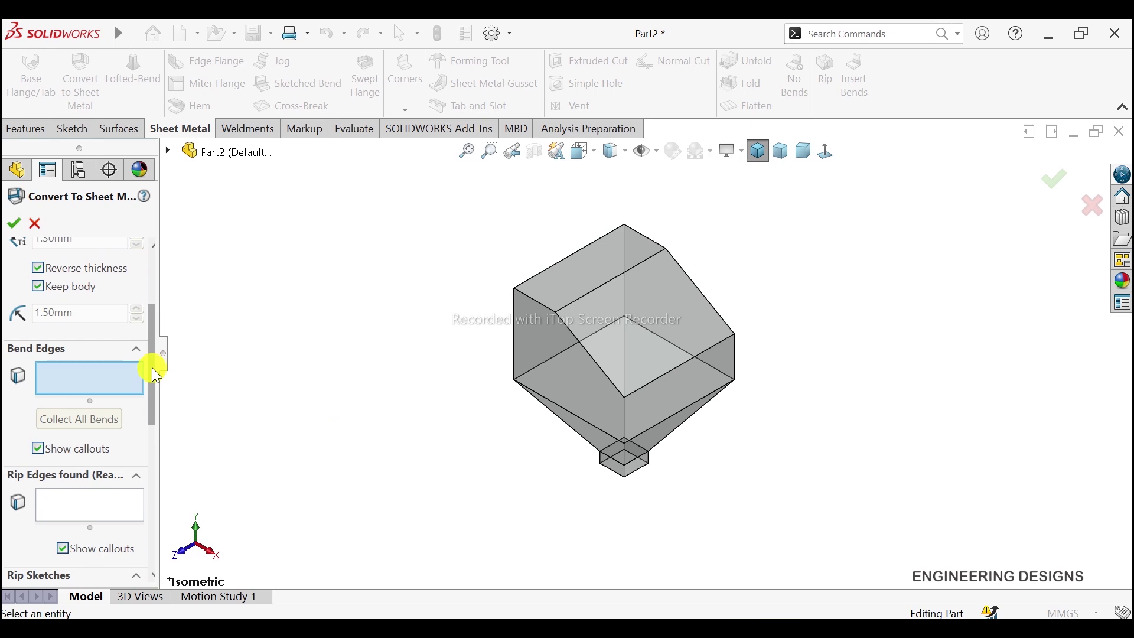
drag(151, 367, 152, 313)
click(115, 327)
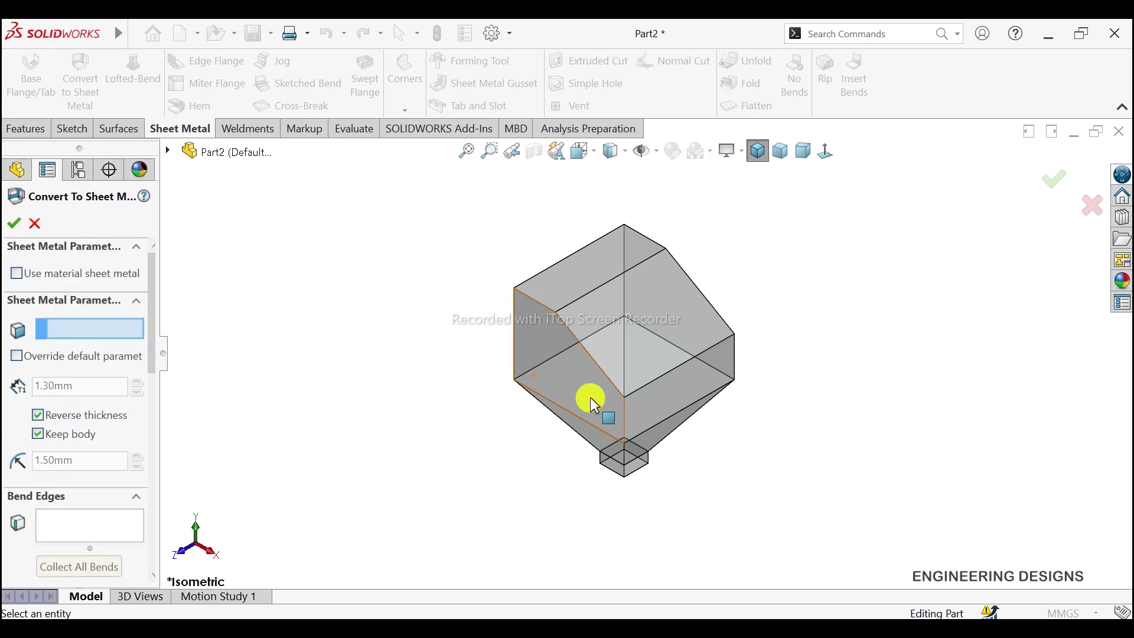
click(583, 373)
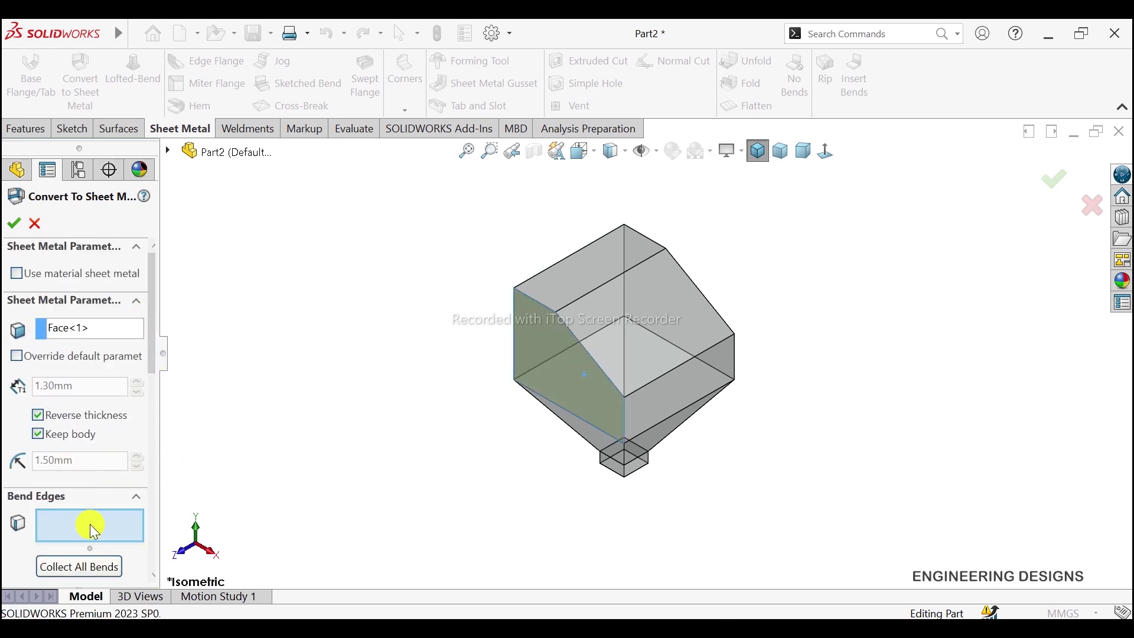
Step: Select five bend edges: bottom-left, vertical left, diagonal, and two near the spout
mouse_move(150, 354)
mouse_down()
mouse_move(152, 403)
mouse_move(356, 434)
mouse_up()
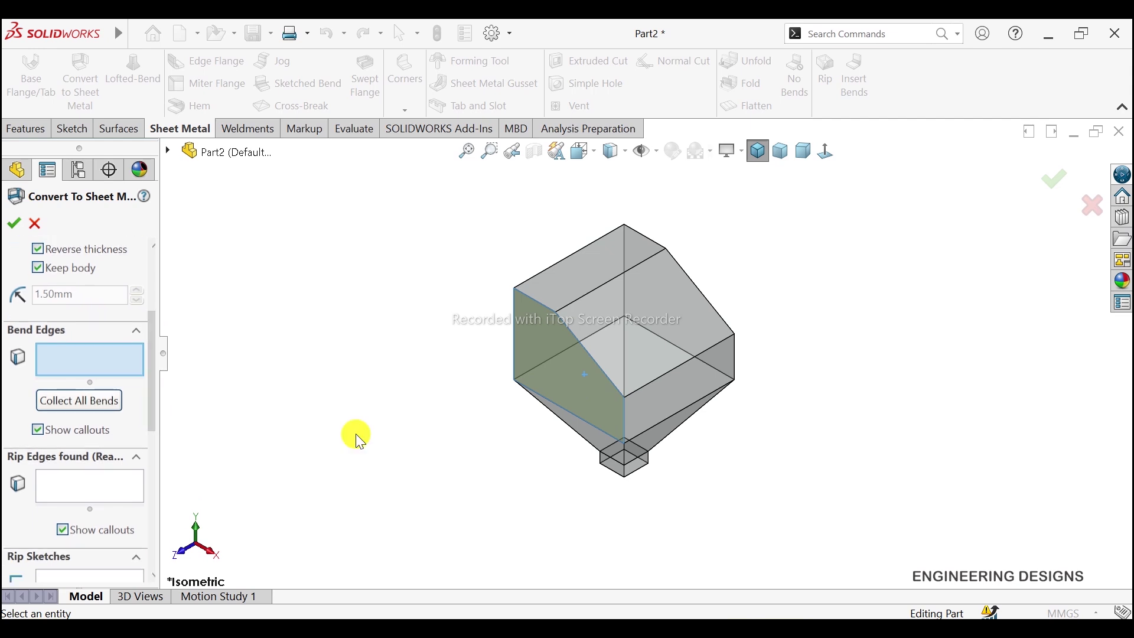
scroll(733, 418, down, 3)
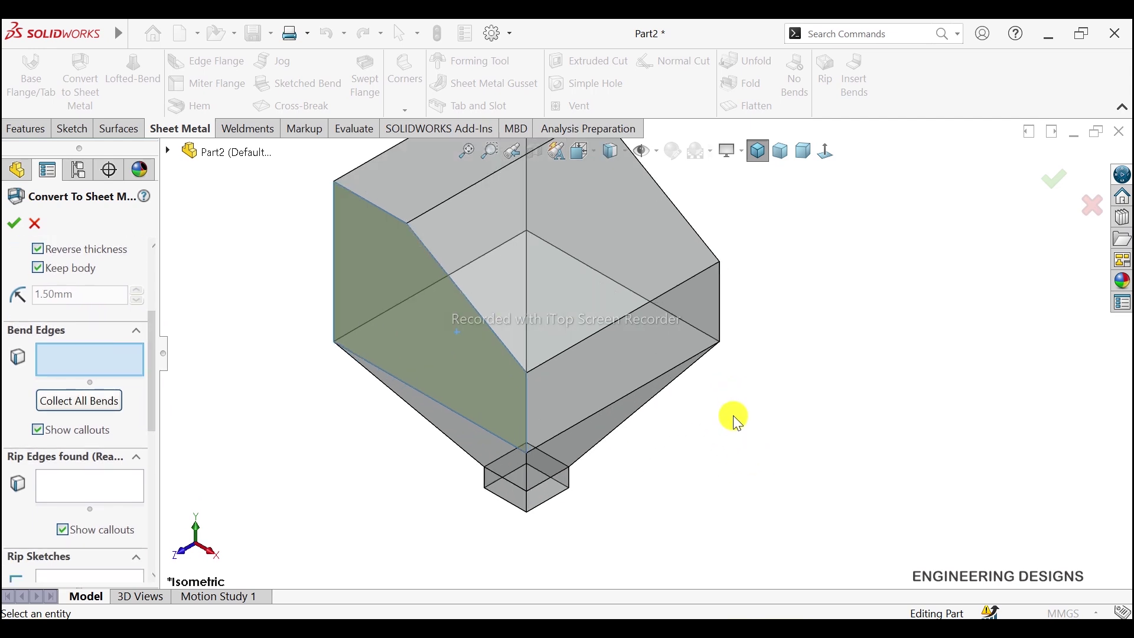
click(420, 390)
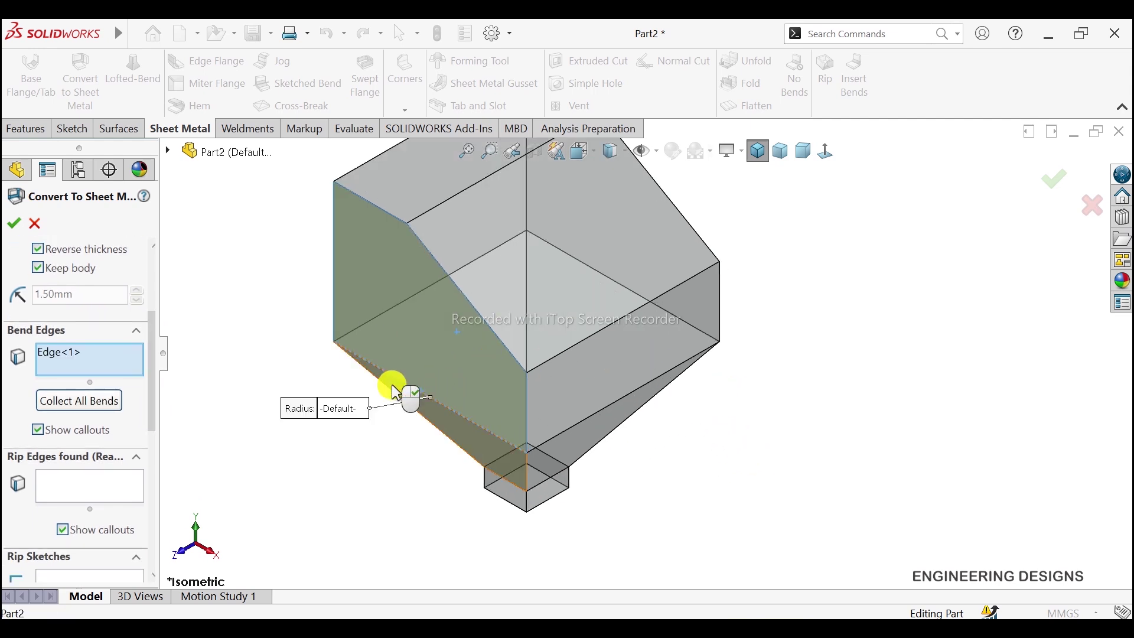
click(335, 286)
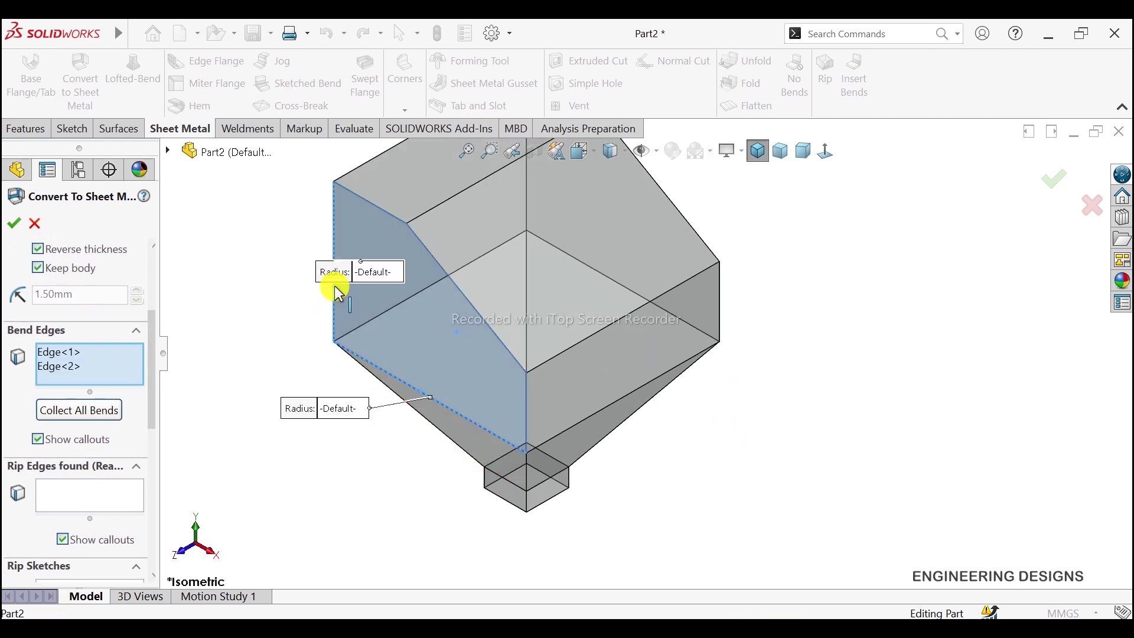
click(367, 320)
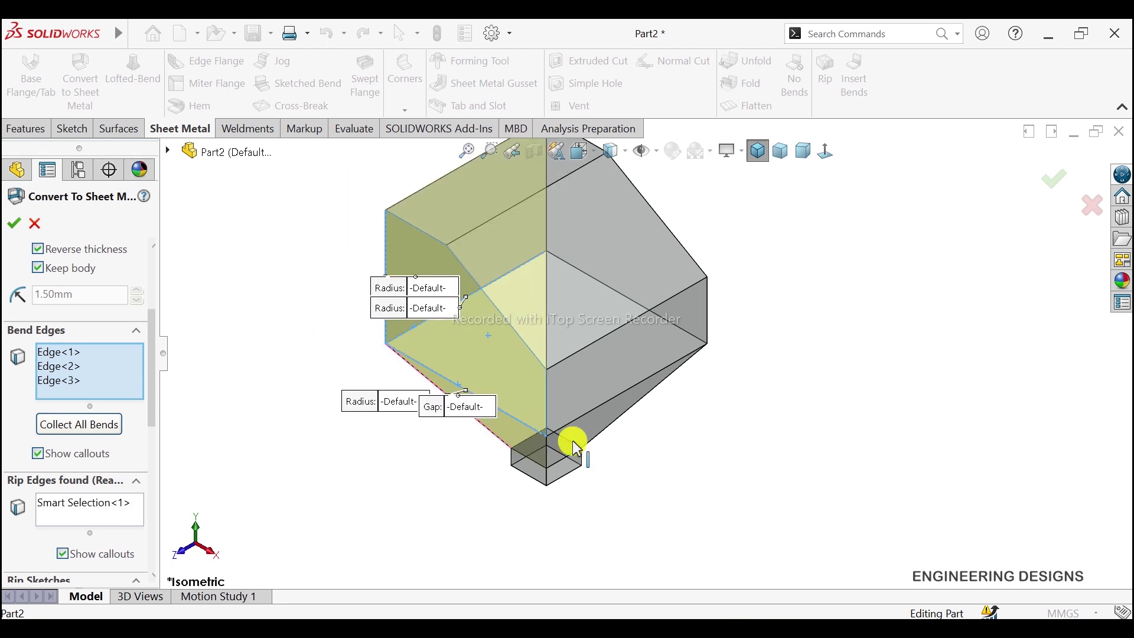
scroll(570, 445, down, 2)
click(526, 463)
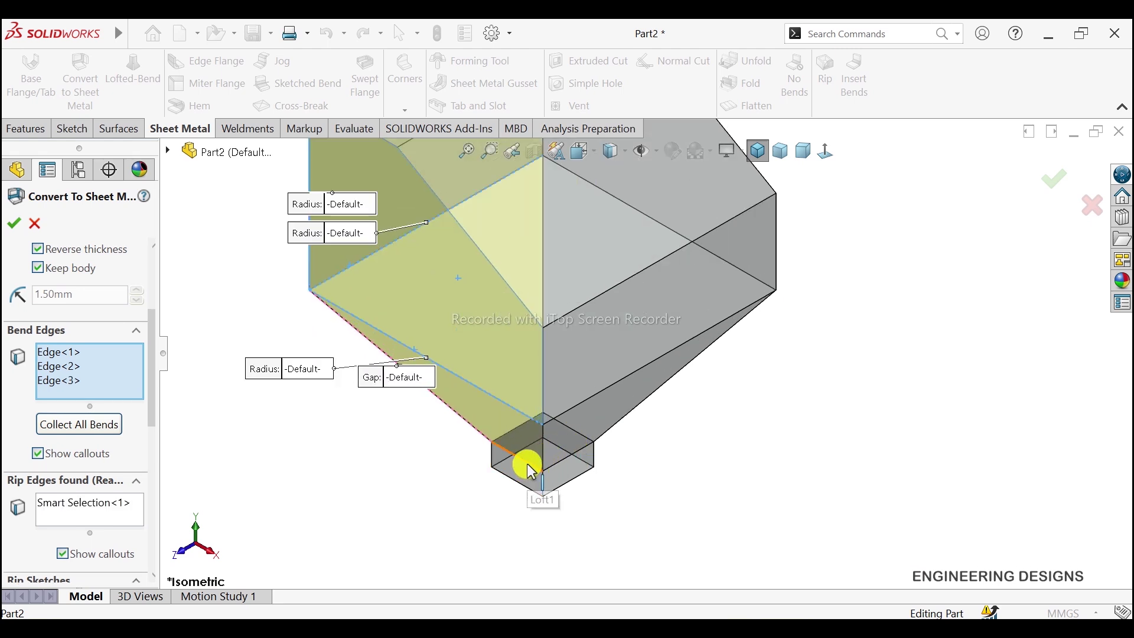
scroll(522, 455, down, 4)
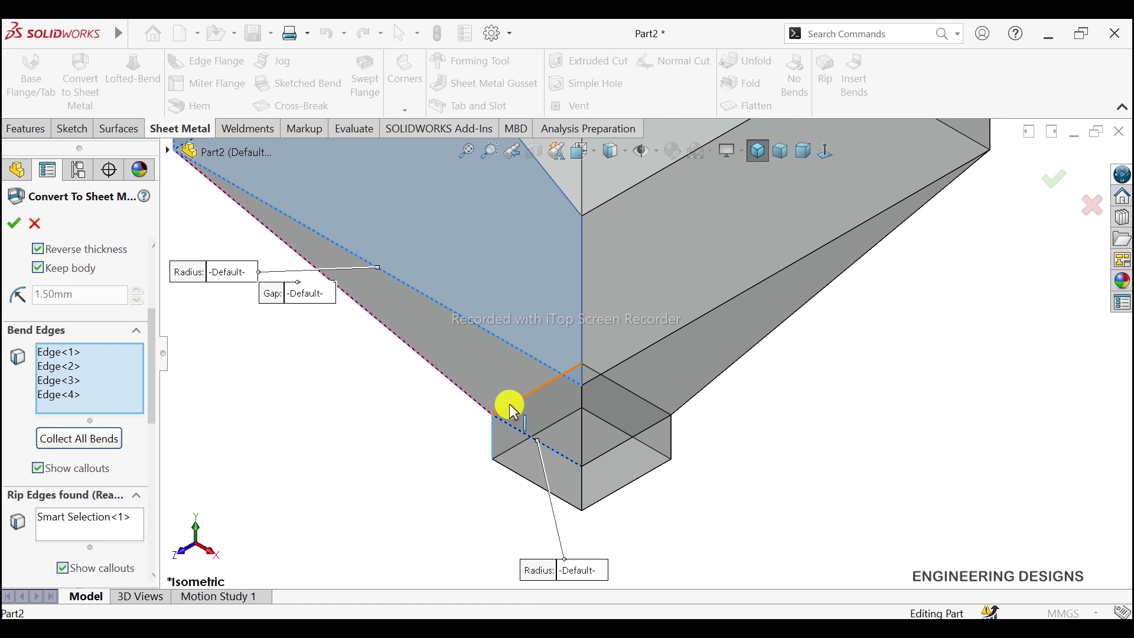
click(509, 404)
scroll(476, 418, up, 3)
scroll(476, 418, up, 3)
mouse_move(655, 357)
middle_down()
mouse_move(652, 321)
mouse_move(623, 282)
middle_up()
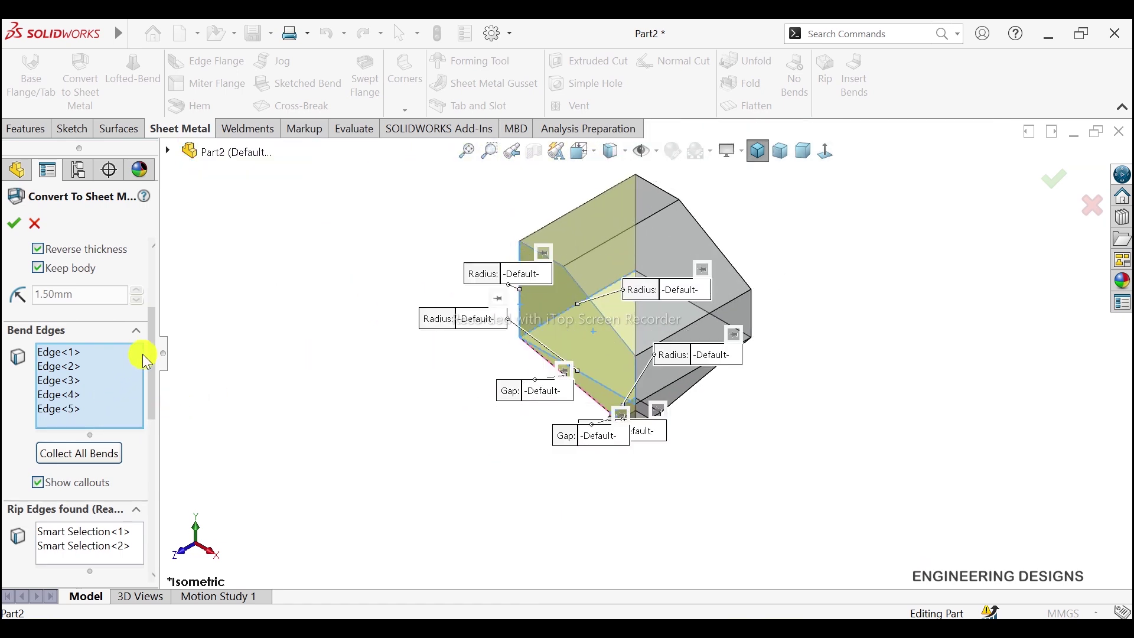
Step: Override the auto relief with Tear relief and accept the sheet-metal conversion
drag(147, 339, 151, 454)
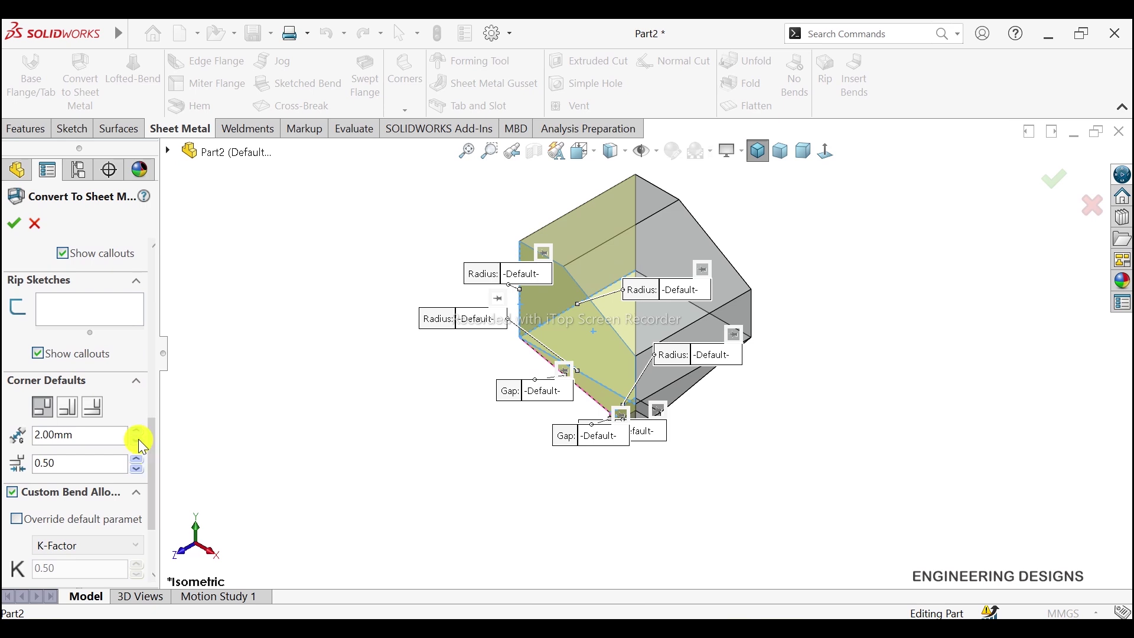
drag(151, 436, 157, 469)
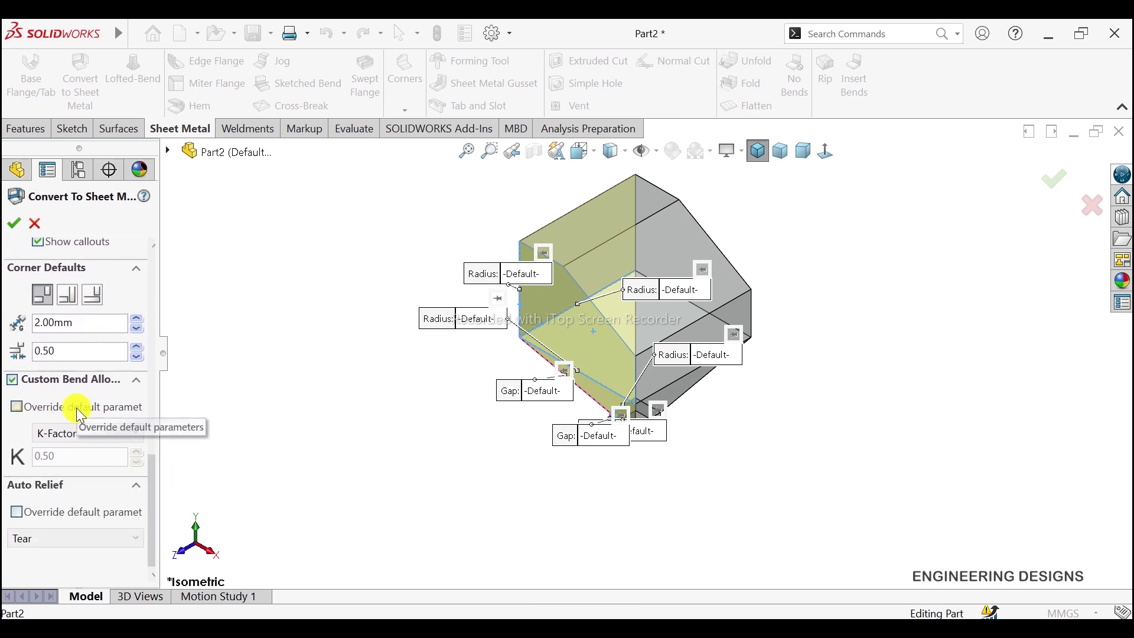
drag(148, 474, 154, 493)
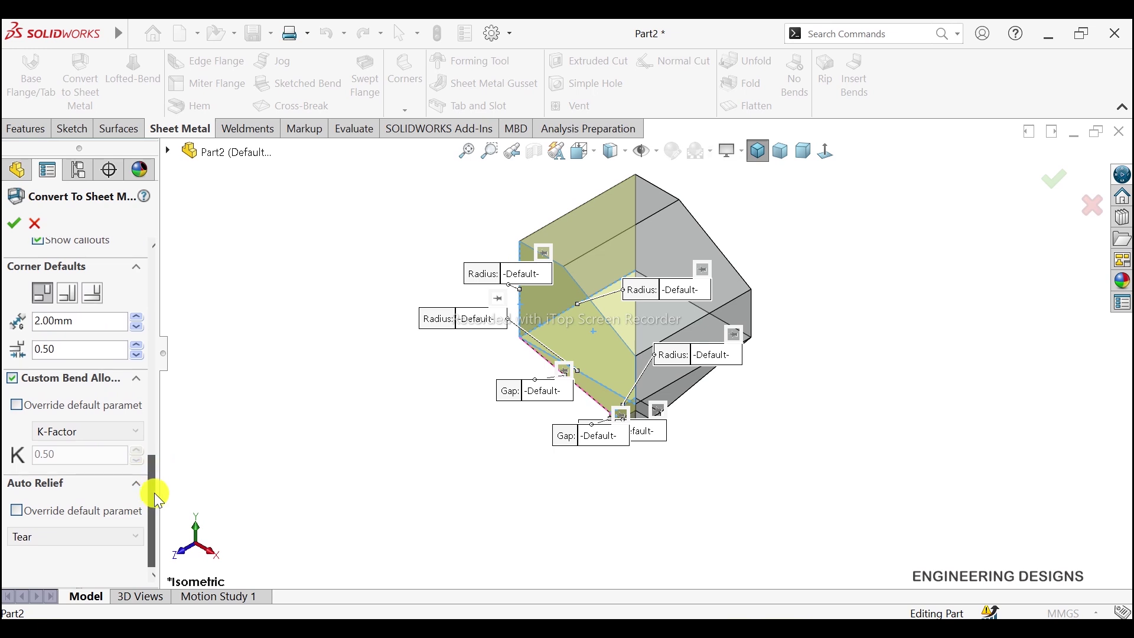
click(17, 512)
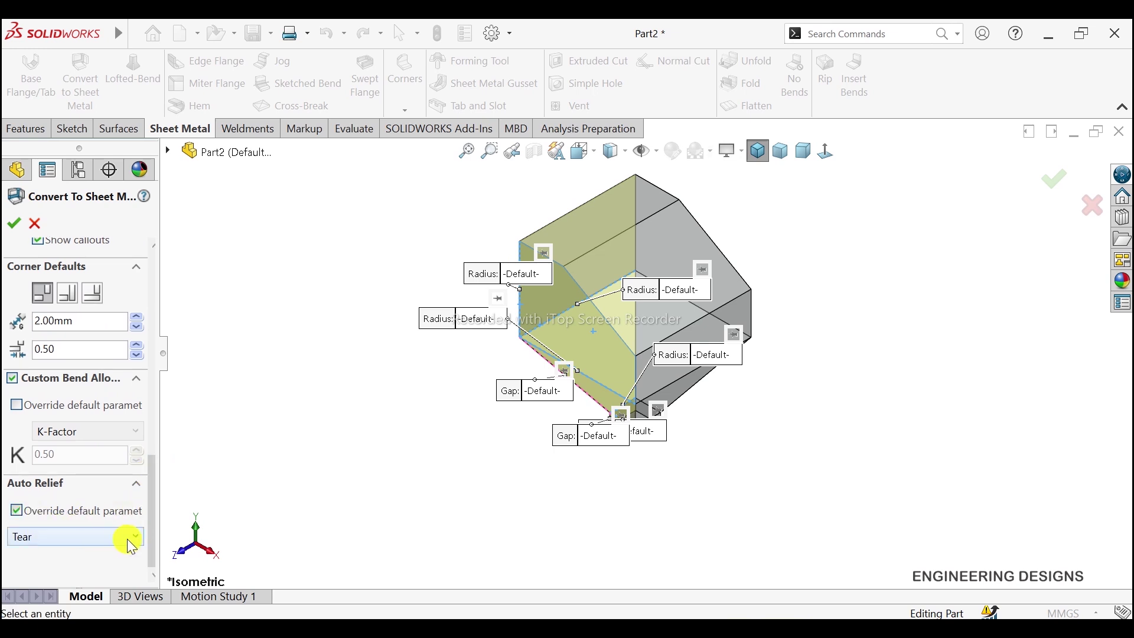
mouse_move(151, 519)
mouse_down()
mouse_move(159, 331)
mouse_move(30, 275)
mouse_up()
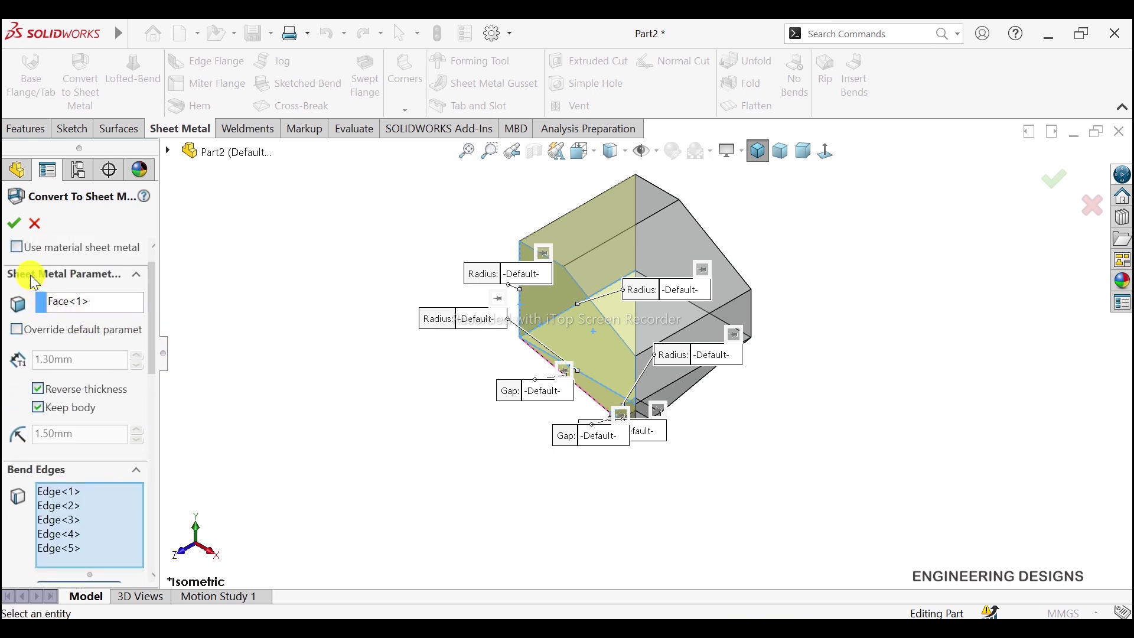
click(14, 224)
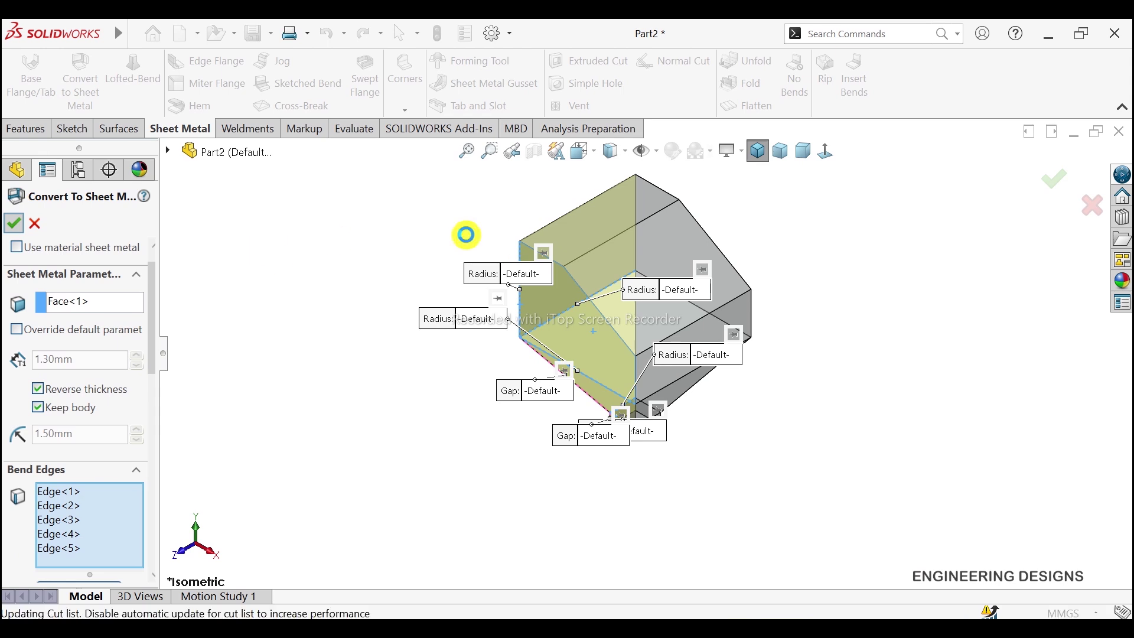
Step: Try a section view of the hopper, cancel it, and begin a second Convert to Sheet Metal
scroll(717, 217, down, 2)
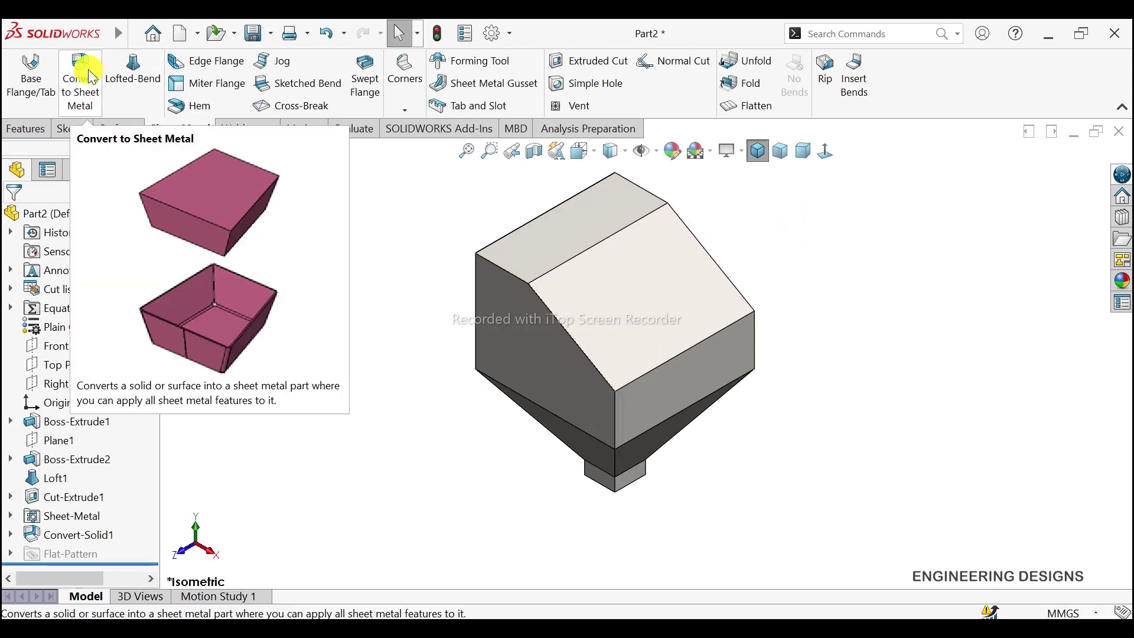
click(533, 153)
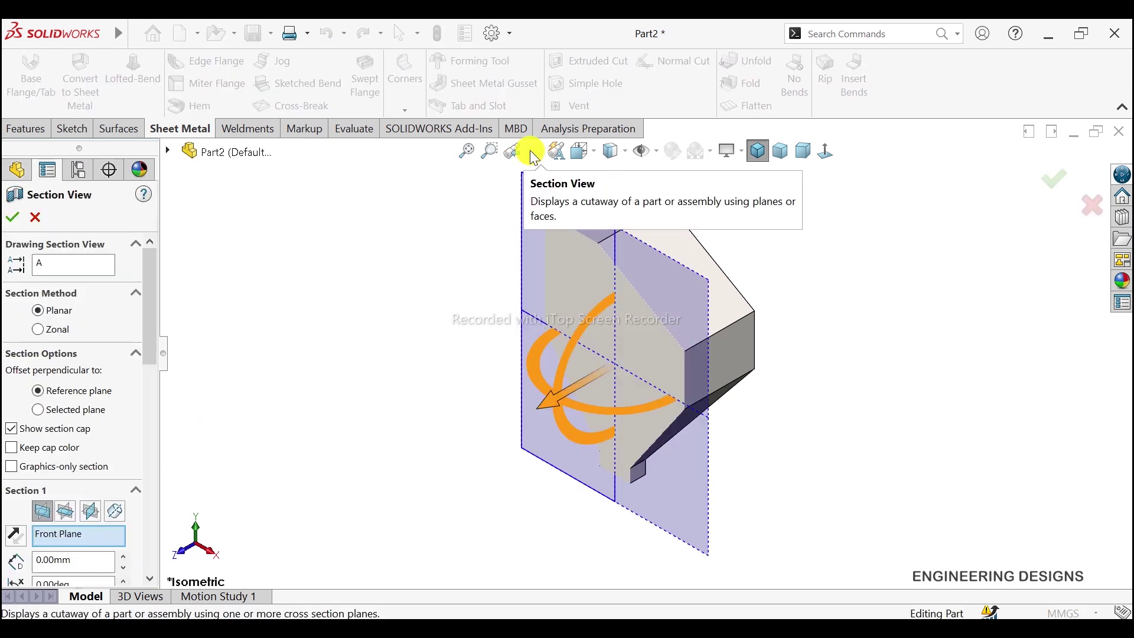
click(1089, 209)
click(79, 82)
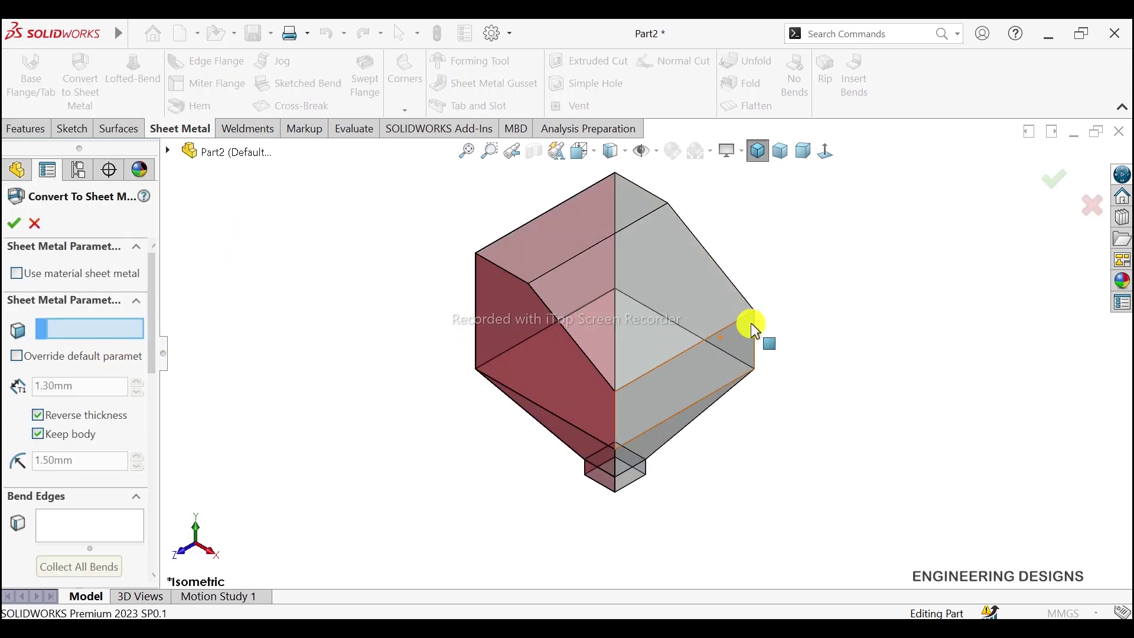
Step: Orbit the hopper to view it from below and pick its face as the fixed face
right_click(807, 242)
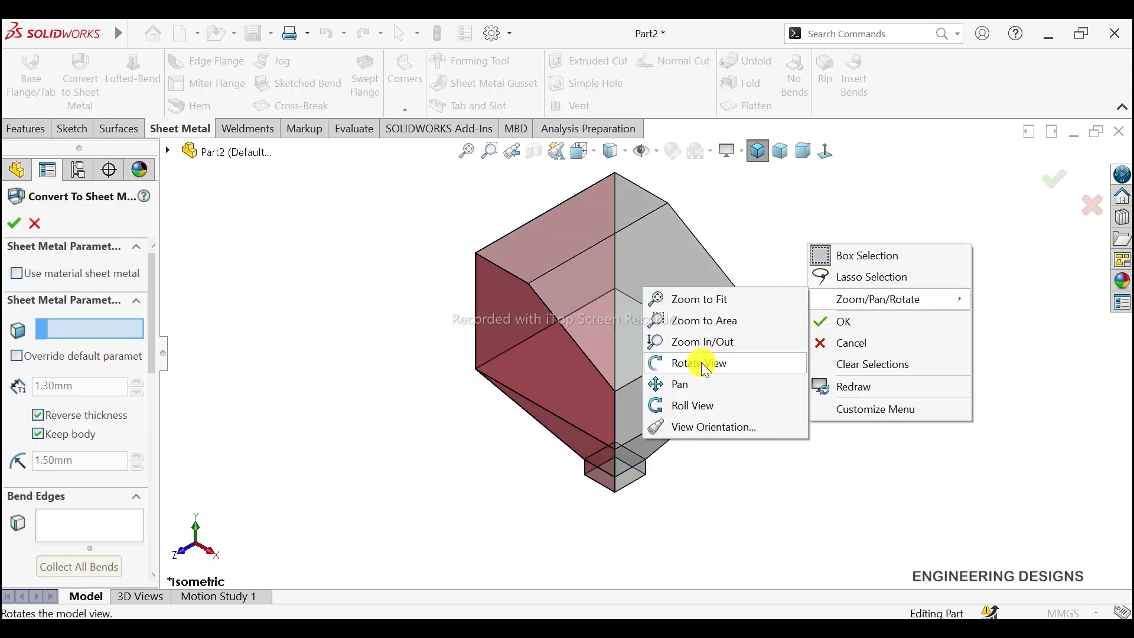
click(699, 363)
mouse_move(772, 286)
mouse_down()
mouse_move(610, 326)
mouse_move(642, 372)
mouse_up()
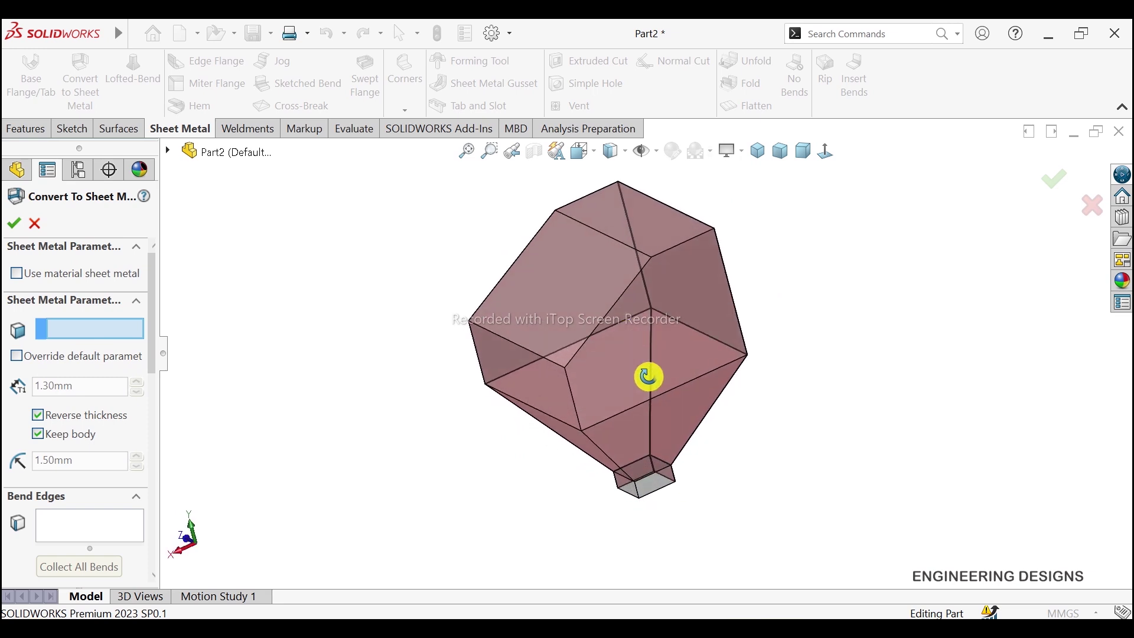
right_click(857, 282)
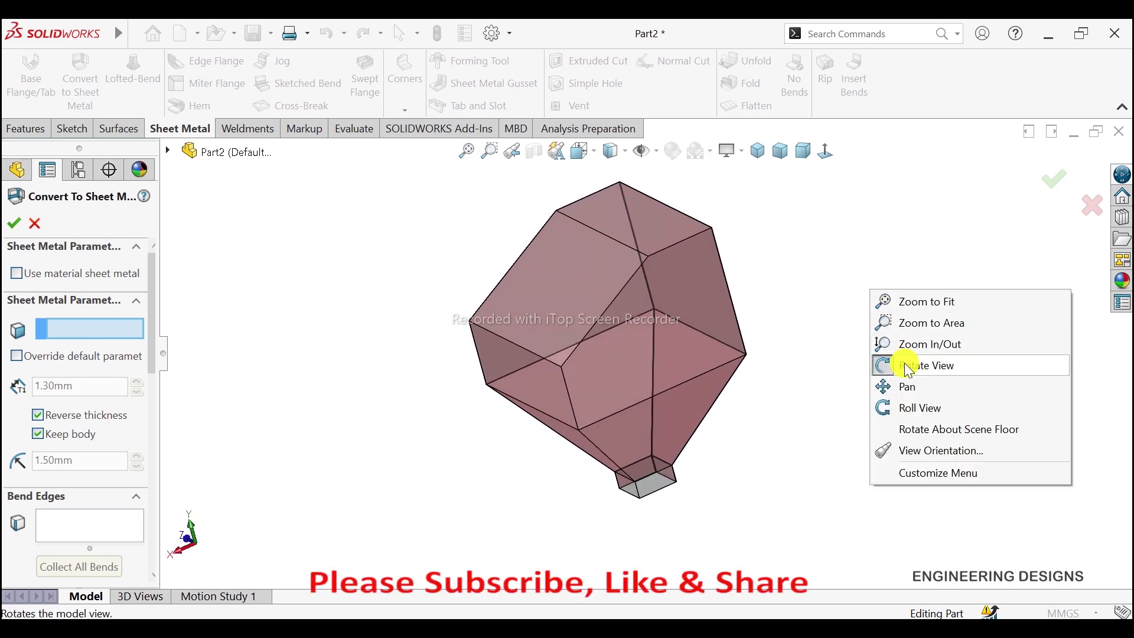
click(898, 362)
click(700, 317)
scroll(729, 380, down, 2)
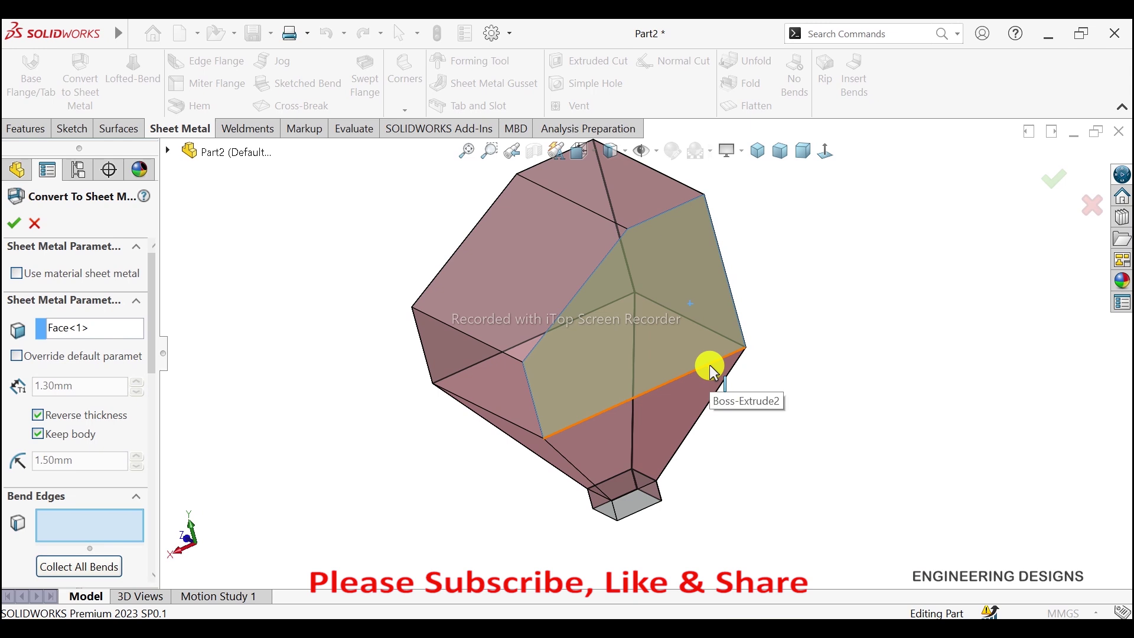
Step: Select five bend edges: the face's lower and left edges, the tapered corner and two spout edges
click(710, 364)
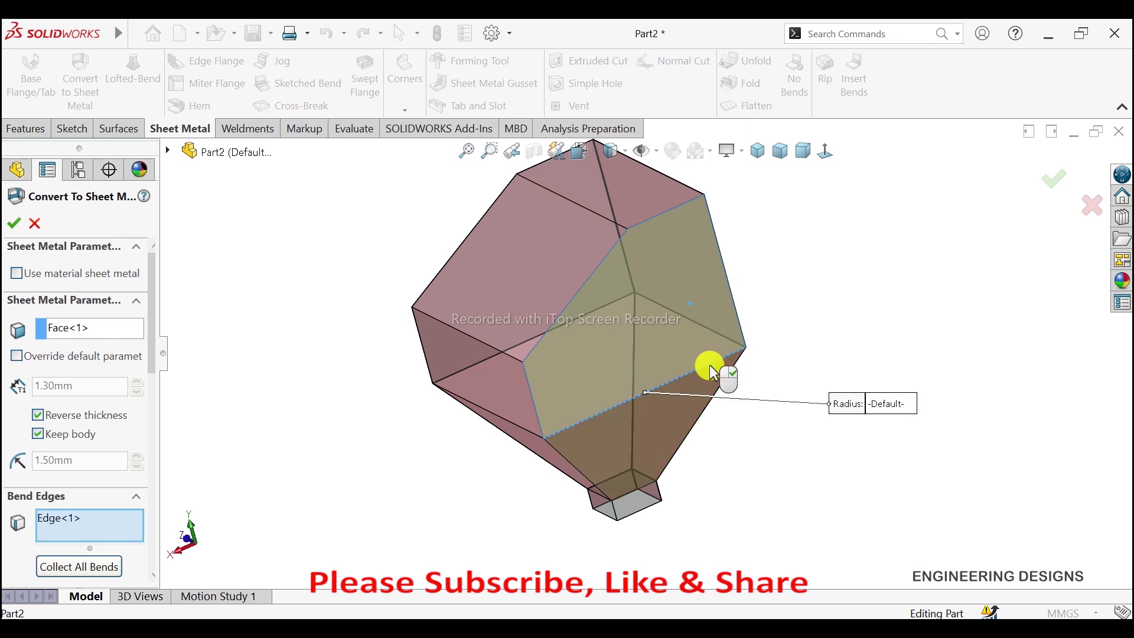
click(641, 488)
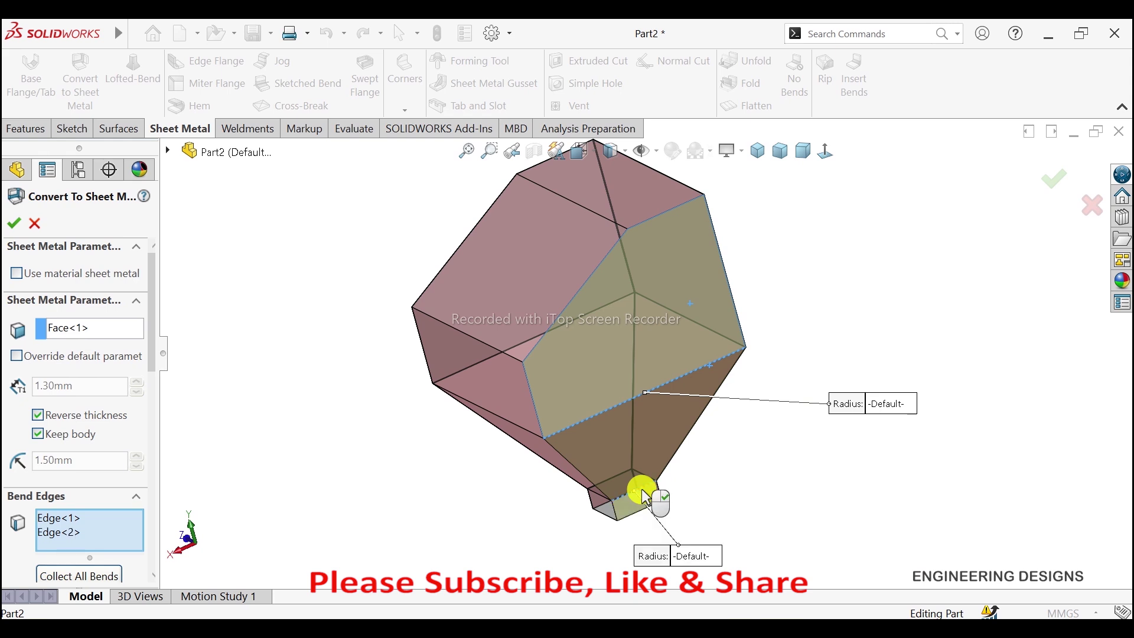
click(530, 385)
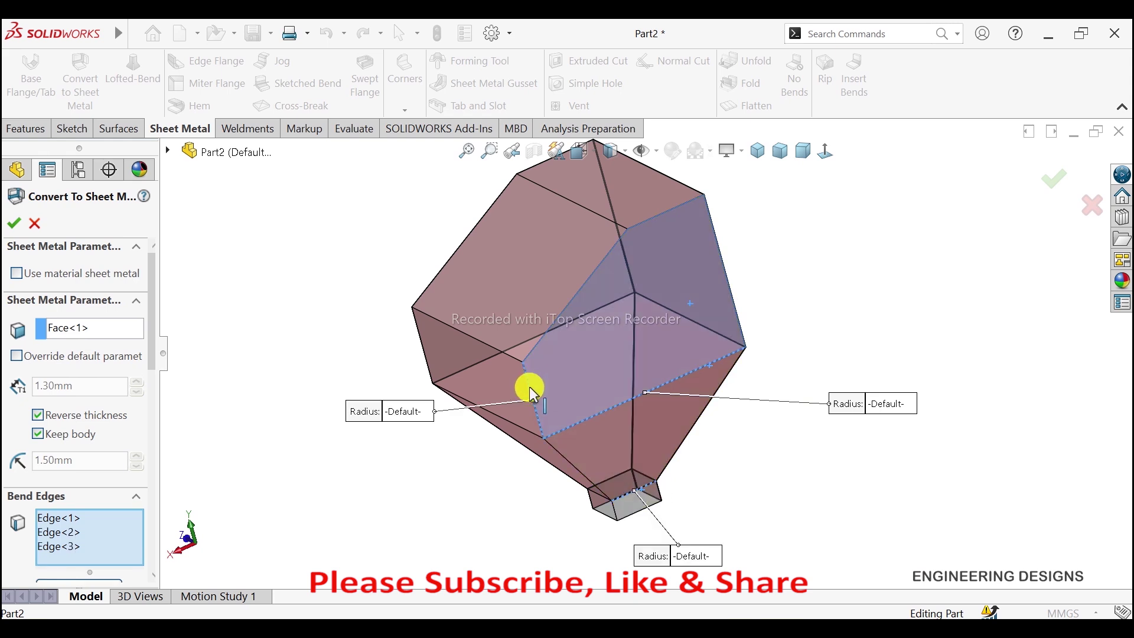
click(522, 433)
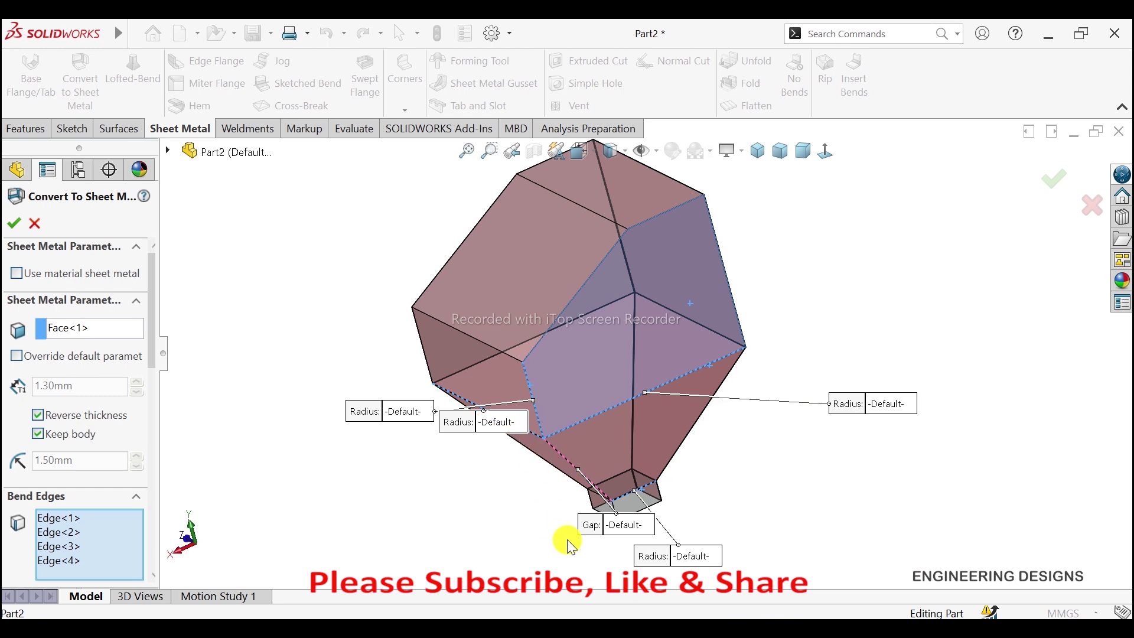
scroll(585, 502, down, 2)
scroll(603, 467, down, 2)
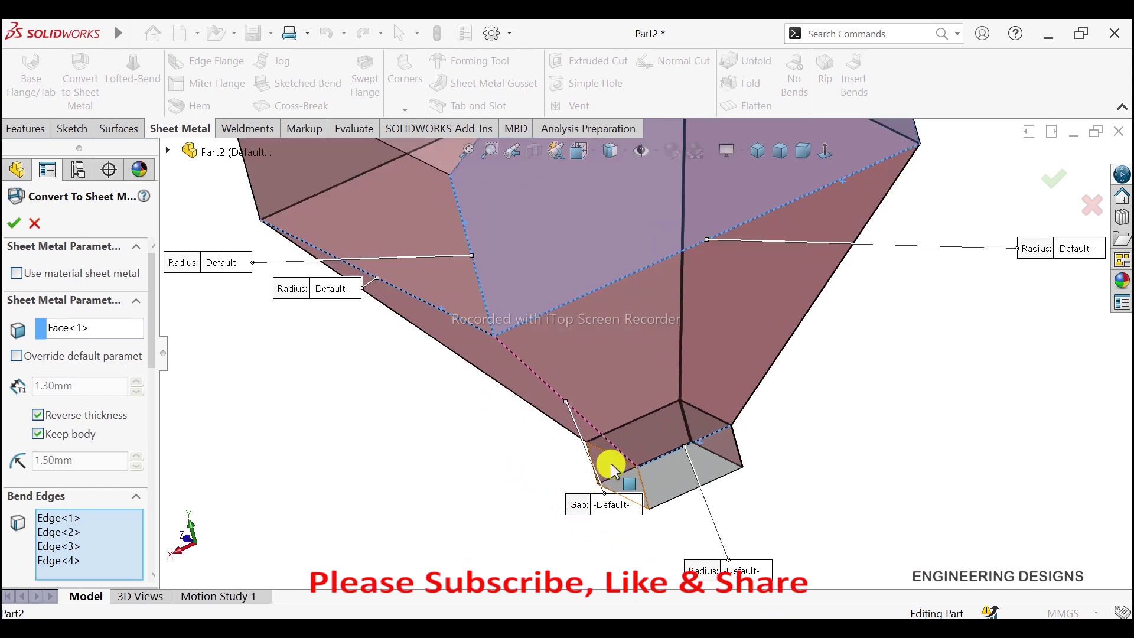
click(615, 462)
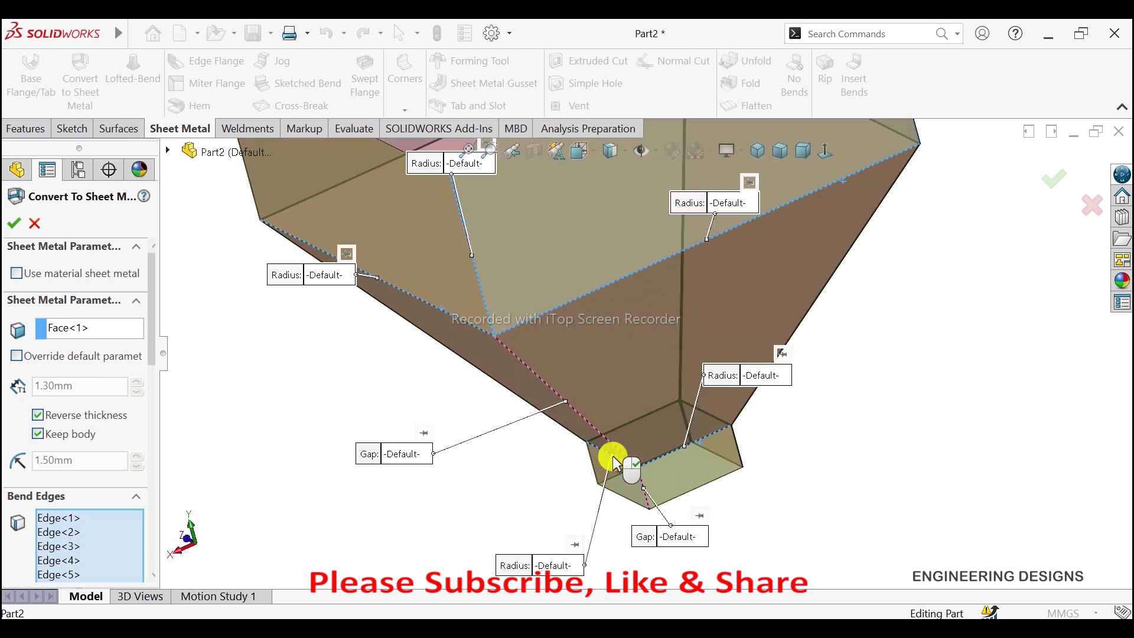
scroll(590, 384, up, 2)
scroll(685, 295, up, 2)
click(758, 151)
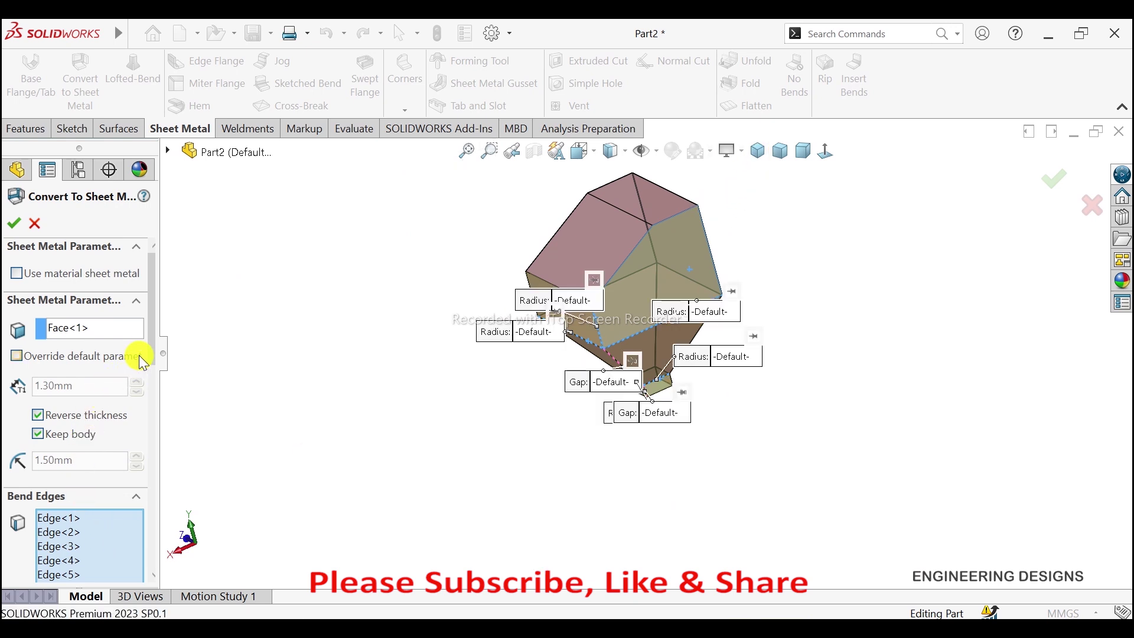
Step: Untick Keep body, override auto relief to Tear, and accept the second conversion
click(79, 434)
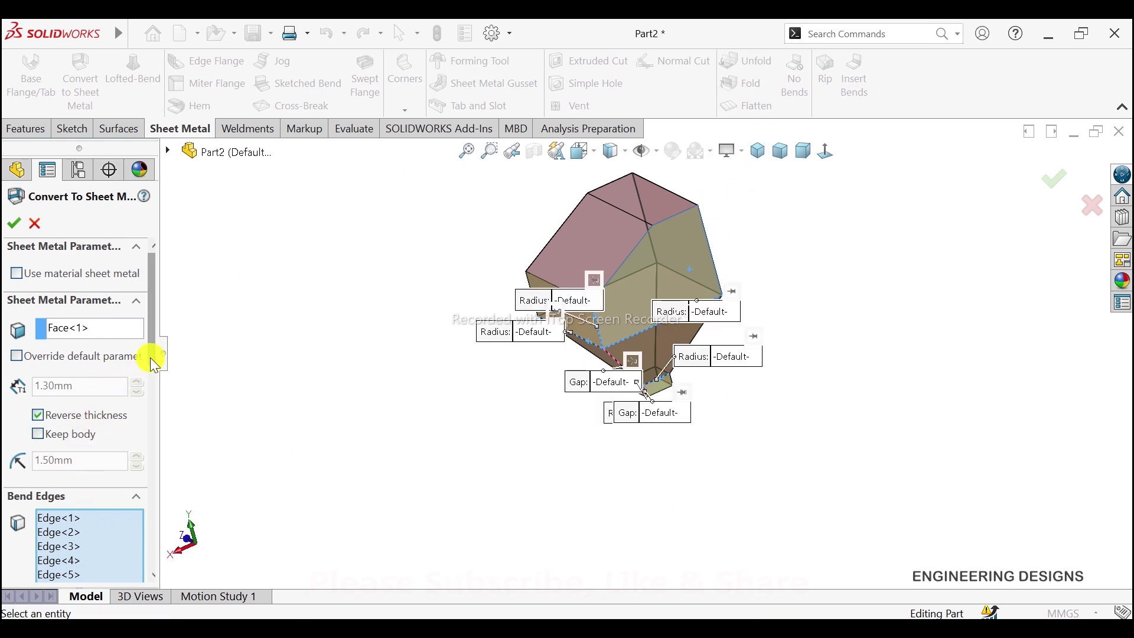
drag(150, 356, 146, 562)
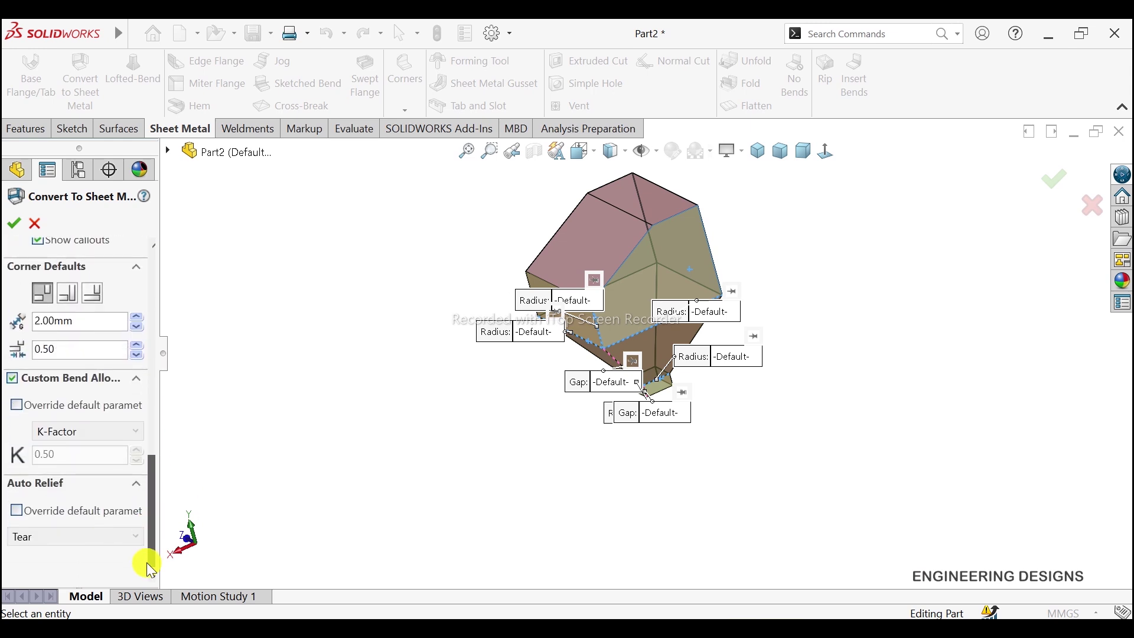
click(17, 511)
drag(151, 534, 143, 278)
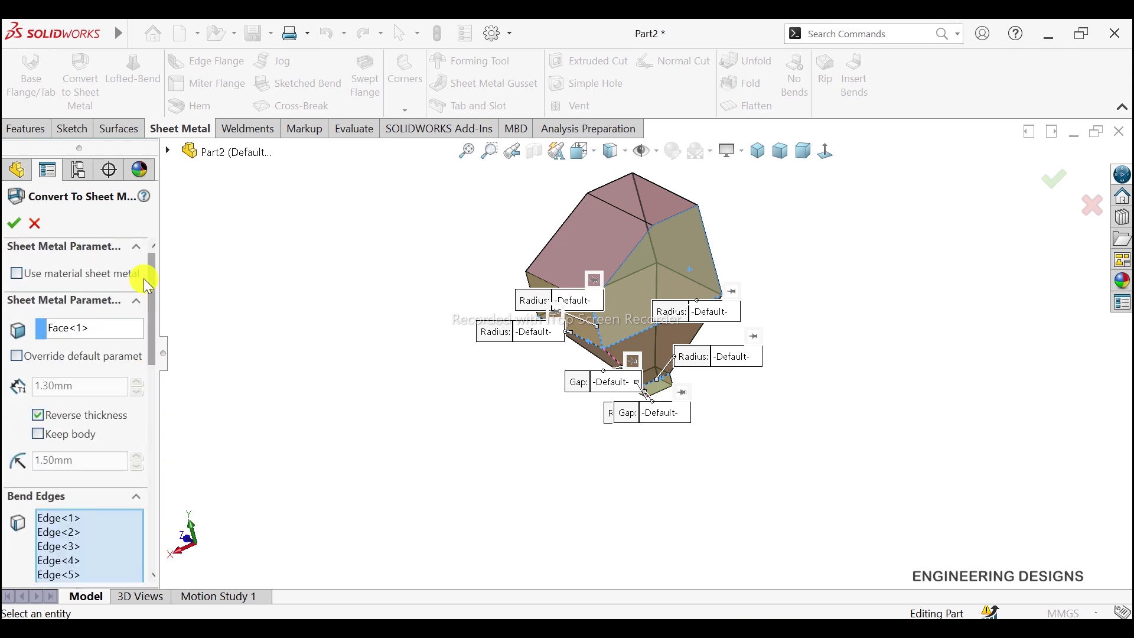
click(15, 228)
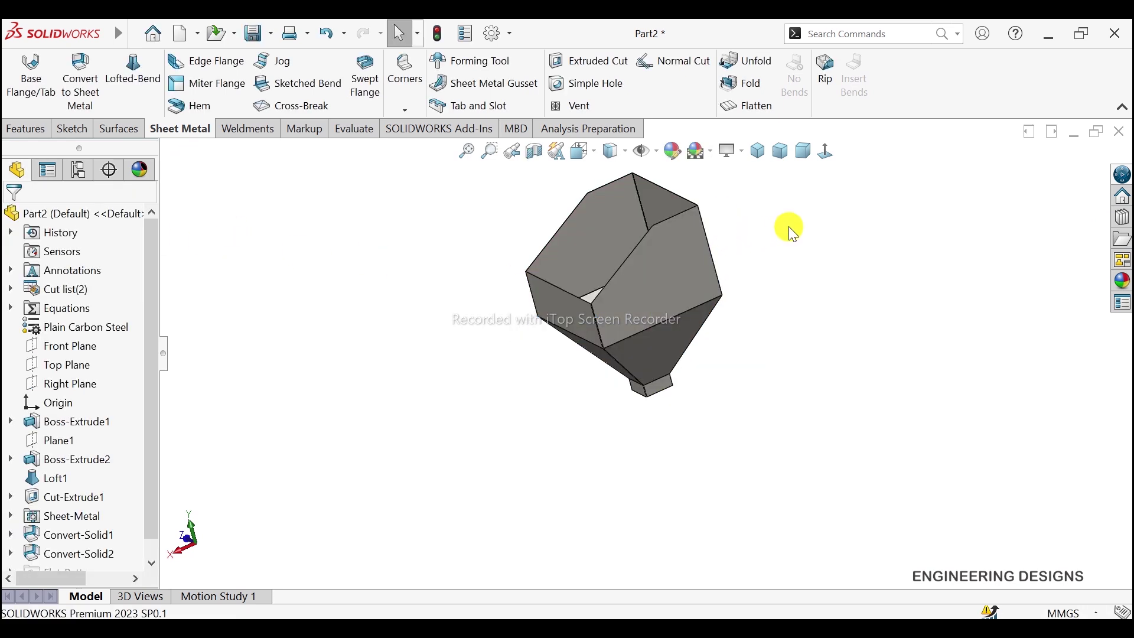
click(759, 152)
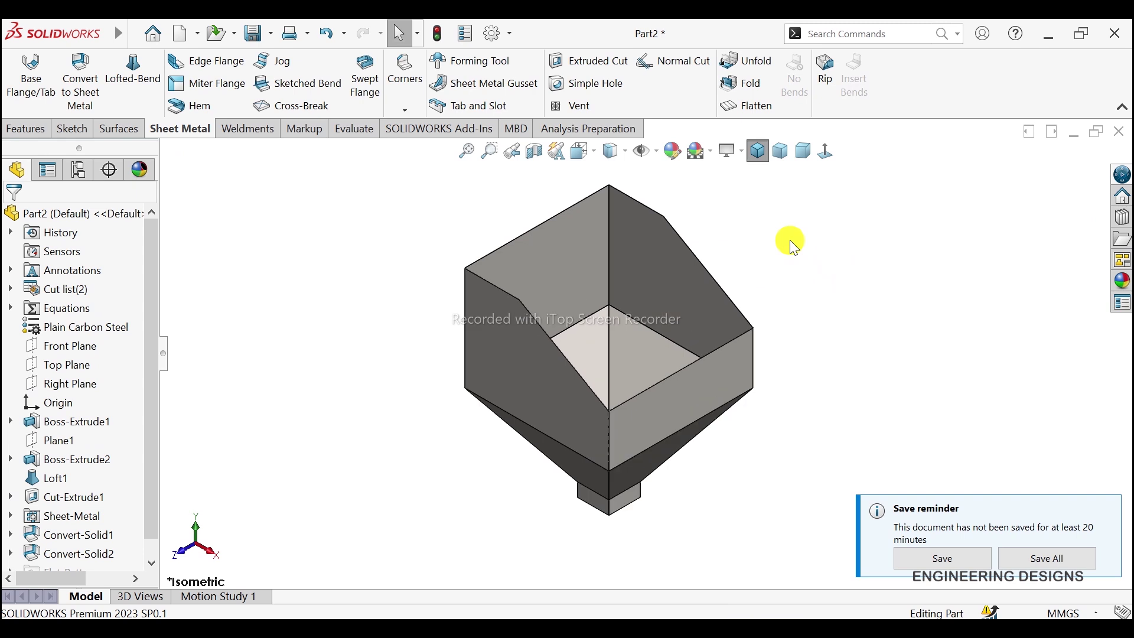
click(743, 107)
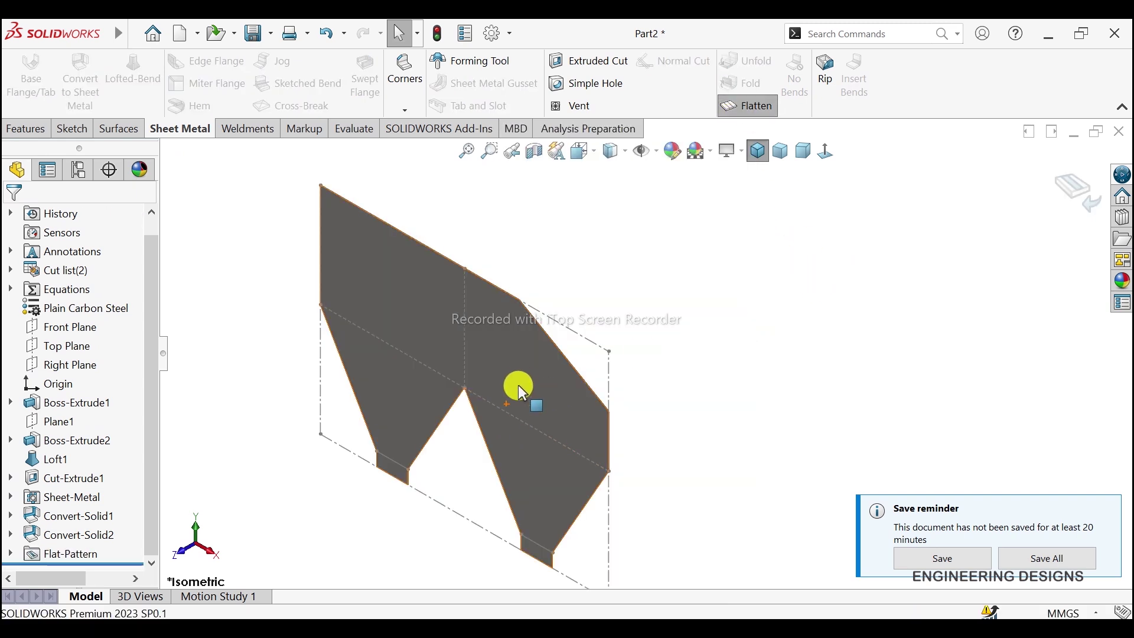
click(520, 380)
click(660, 349)
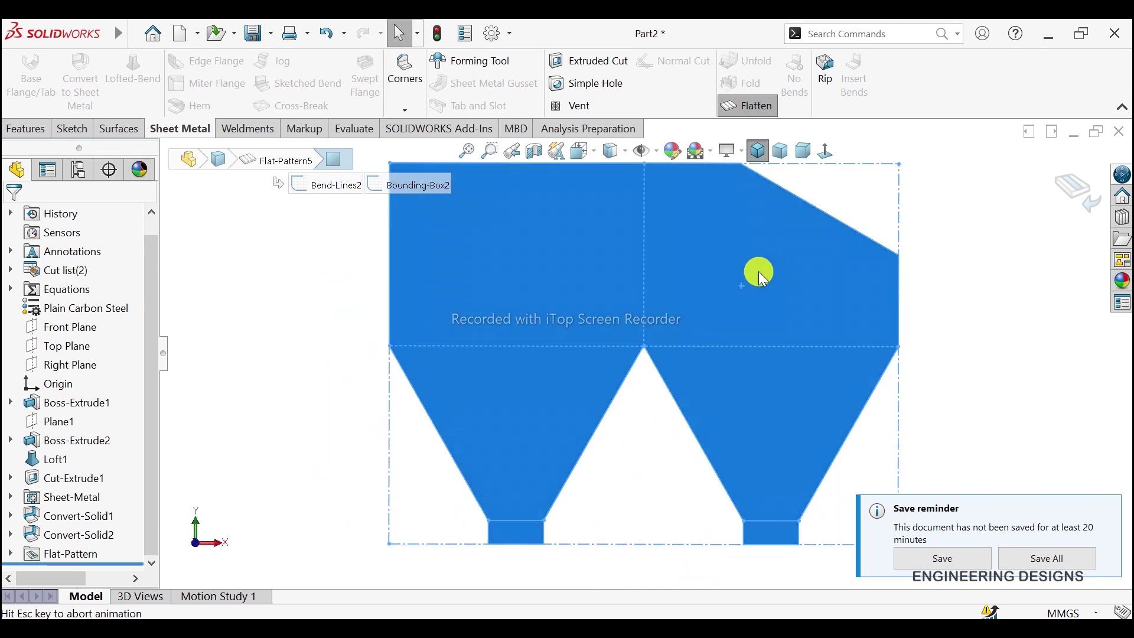
click(860, 255)
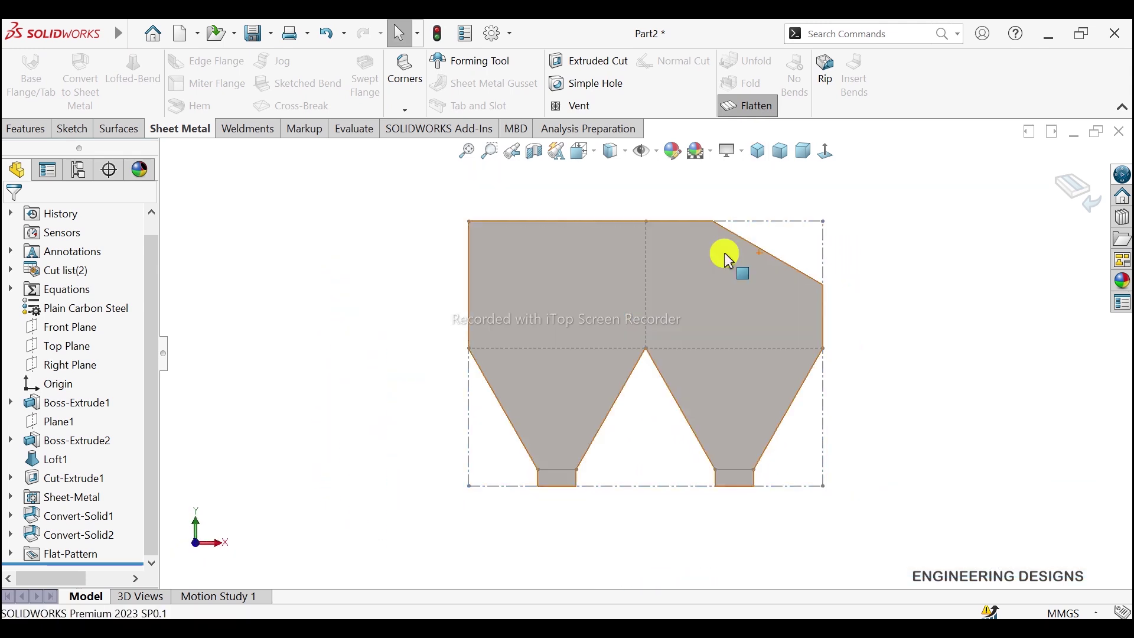
scroll(722, 252, down, 1)
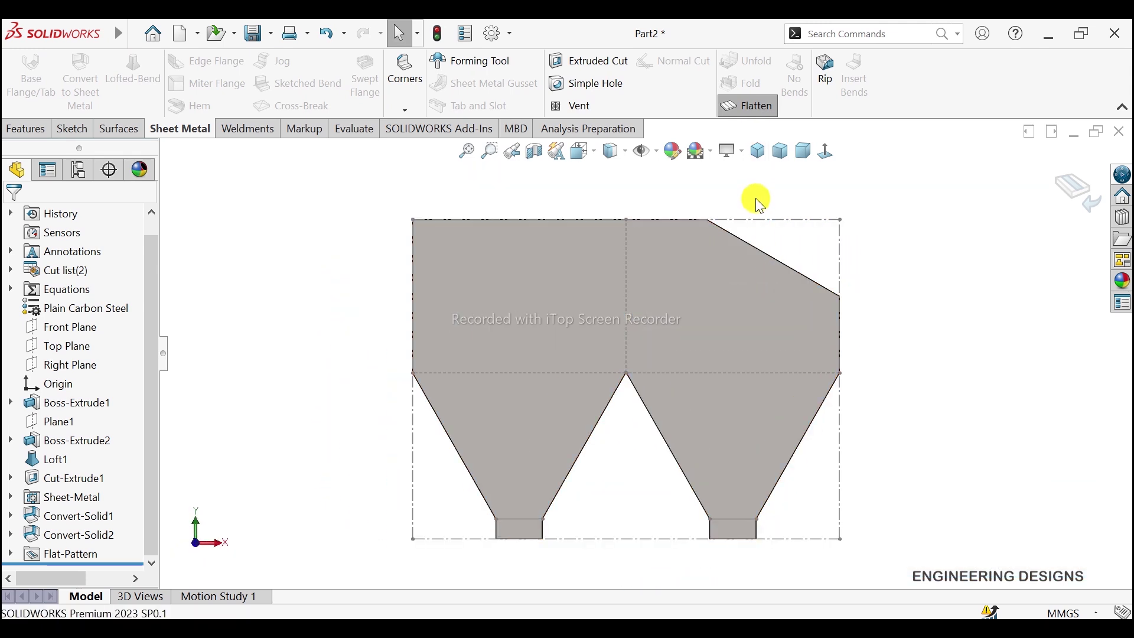
click(743, 110)
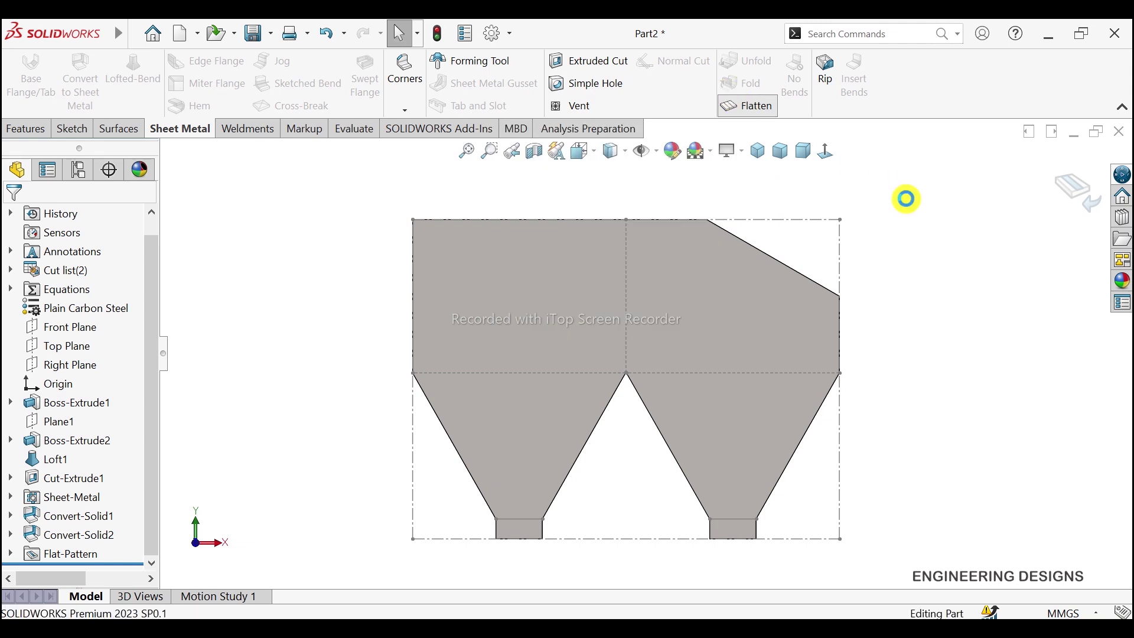
click(759, 155)
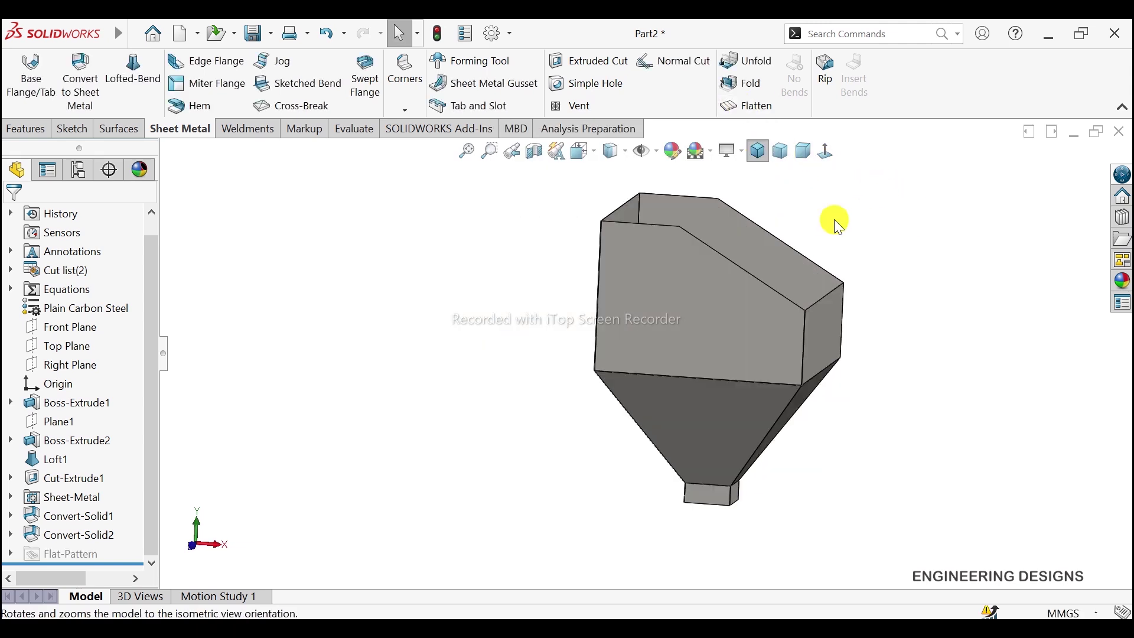
click(783, 152)
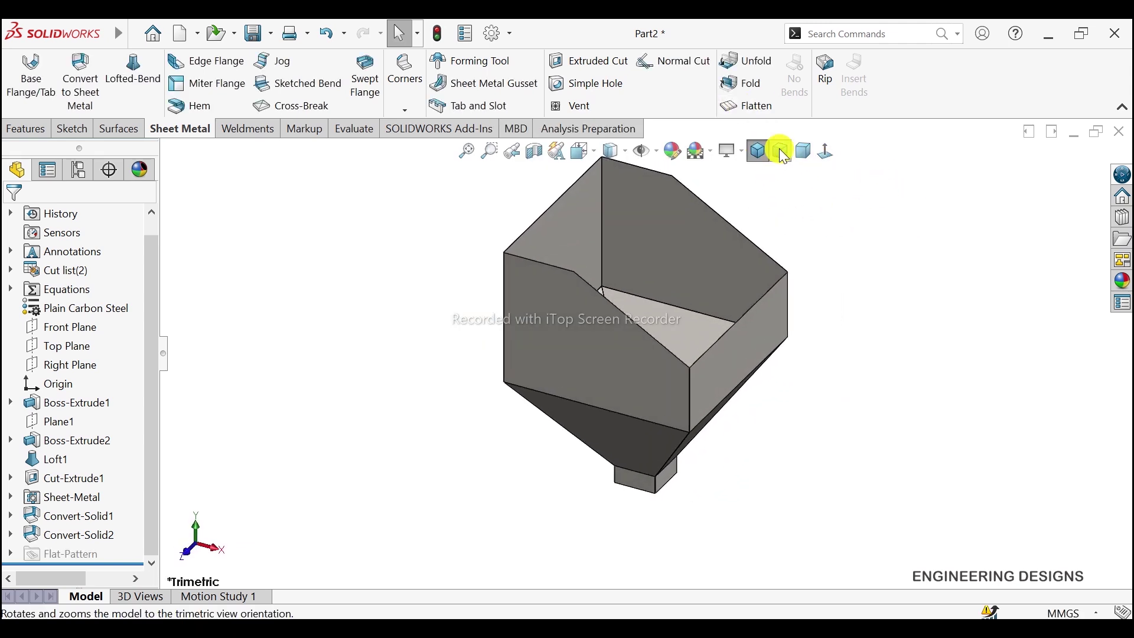
click(803, 153)
click(759, 152)
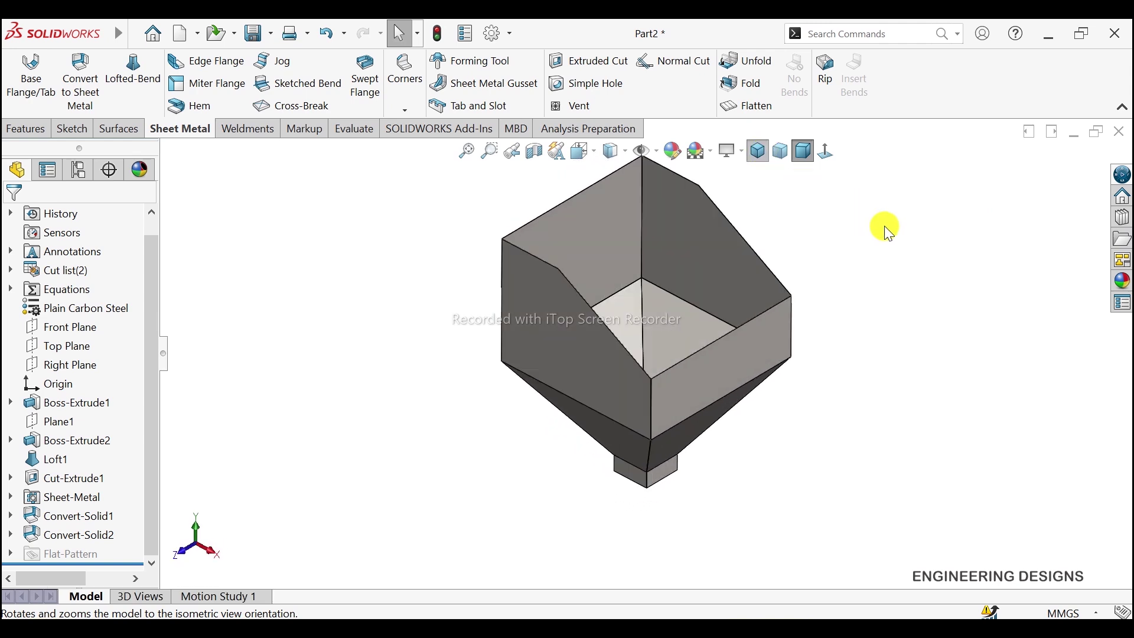
right_click(844, 213)
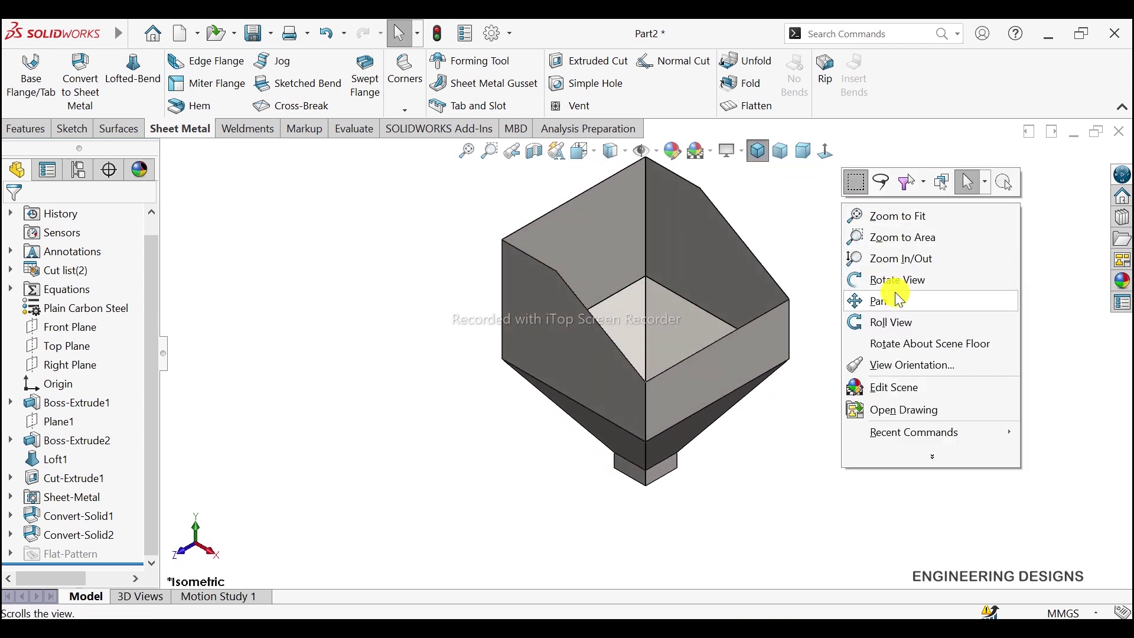
click(883, 279)
mouse_move(868, 319)
mouse_down()
mouse_move(867, 366)
mouse_move(879, 319)
mouse_move(863, 301)
mouse_move(992, 318)
mouse_move(883, 248)
mouse_move(772, 152)
mouse_up()
click(758, 151)
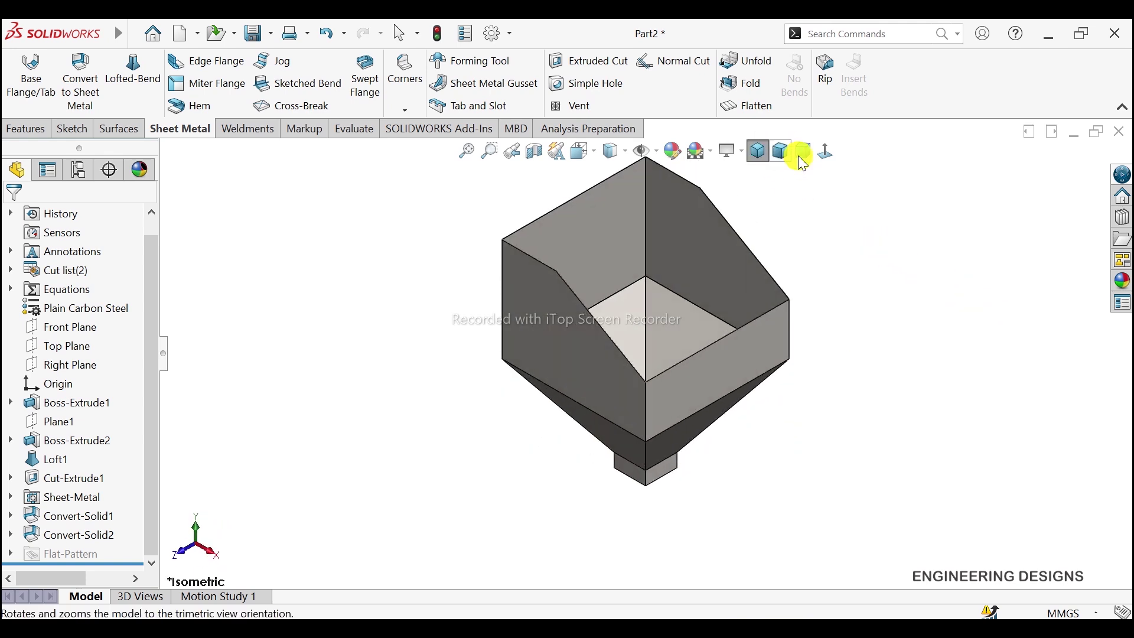
right_click(886, 196)
click(895, 208)
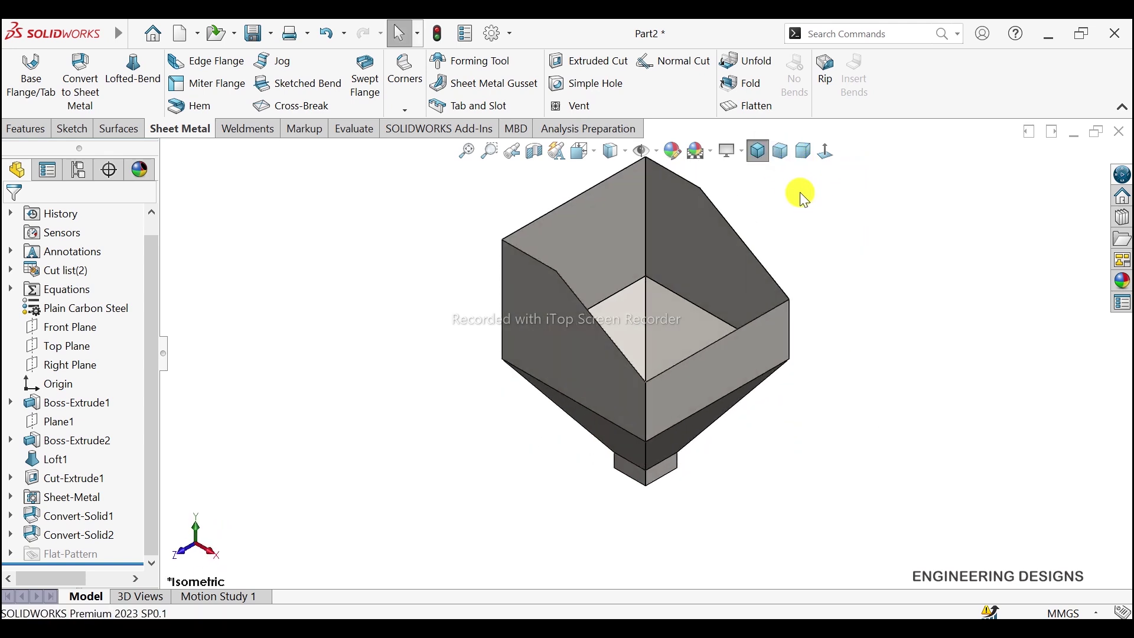